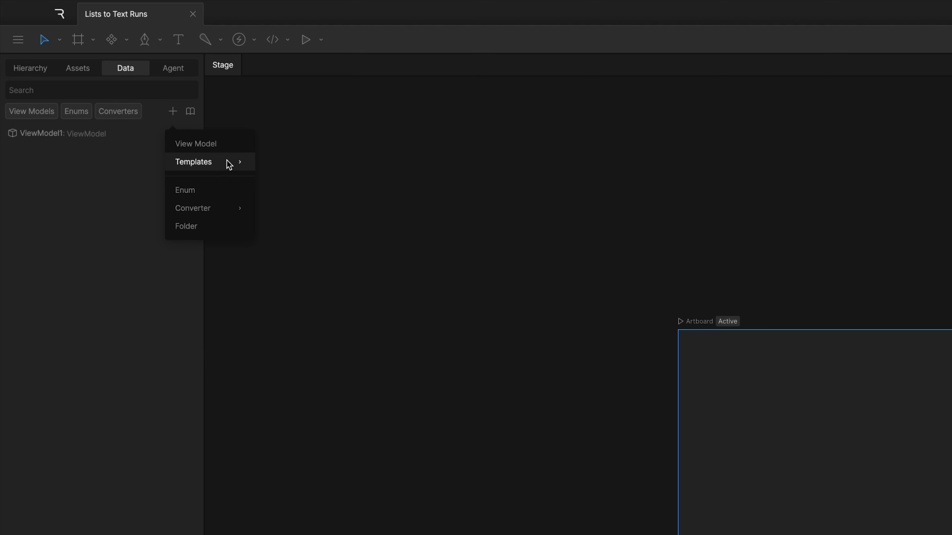
- Add a view model from the Text Run template and look over its textStyle and textContent properties
{"action": "mouse_move", "coordinate": [218, 168]}
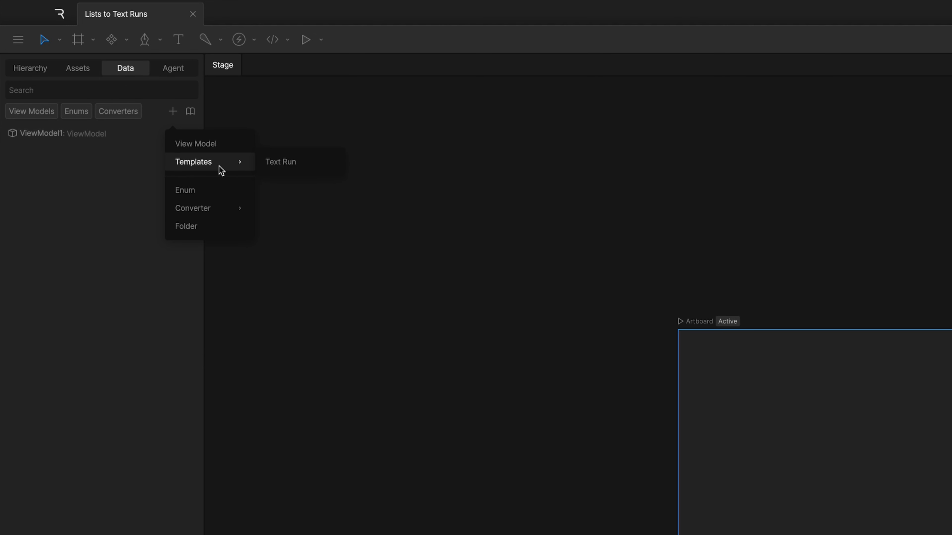
{"action": "left_click", "coordinate": [307, 168]}
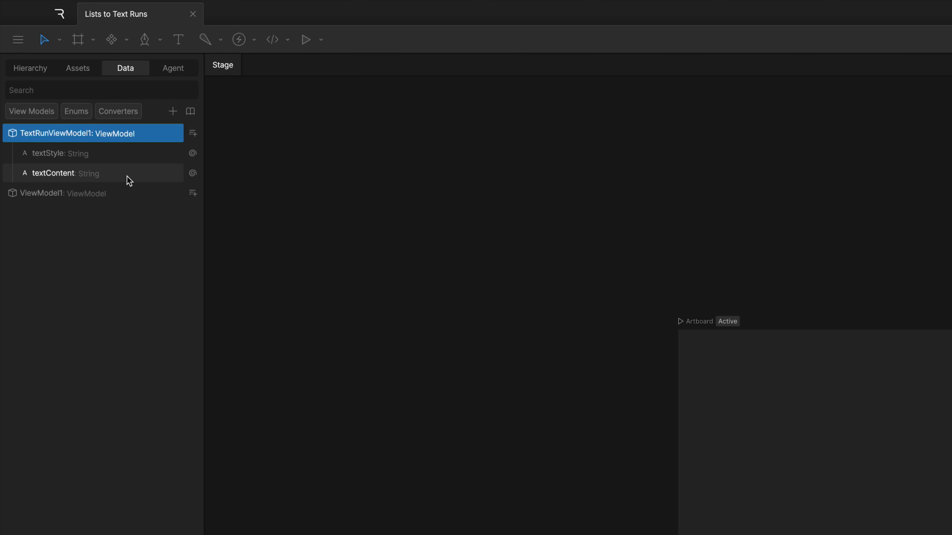
{"action": "left_click", "coordinate": [74, 153]}
{"action": "left_click", "coordinate": [133, 165]}
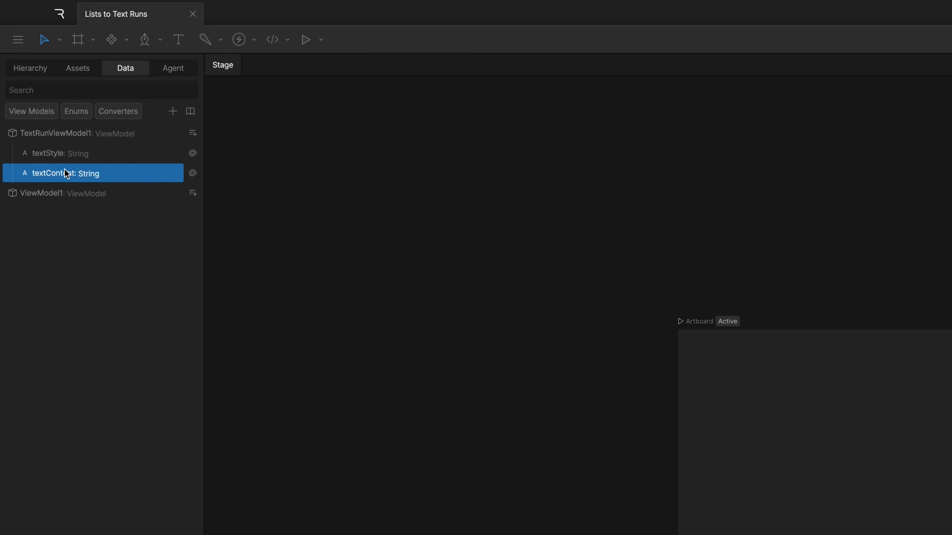
{"action": "right_click", "coordinate": [58, 154]}
{"action": "left_click", "coordinate": [42, 155]}
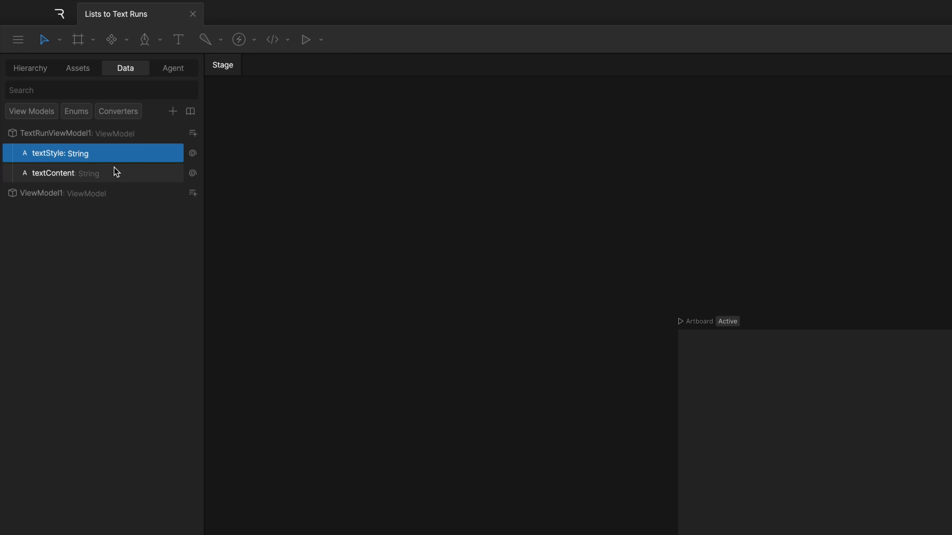
{"action": "left_click", "coordinate": [107, 179]}
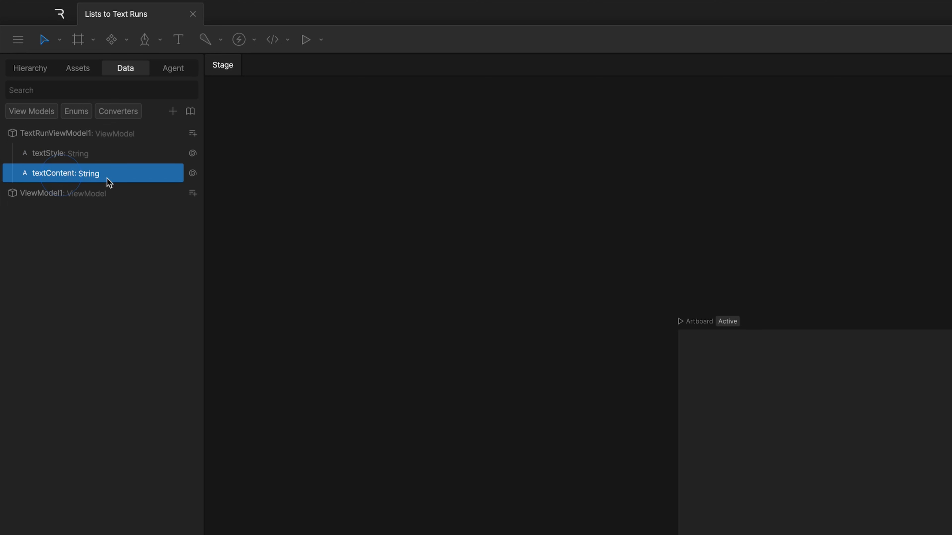
{"action": "left_click", "coordinate": [116, 160]}
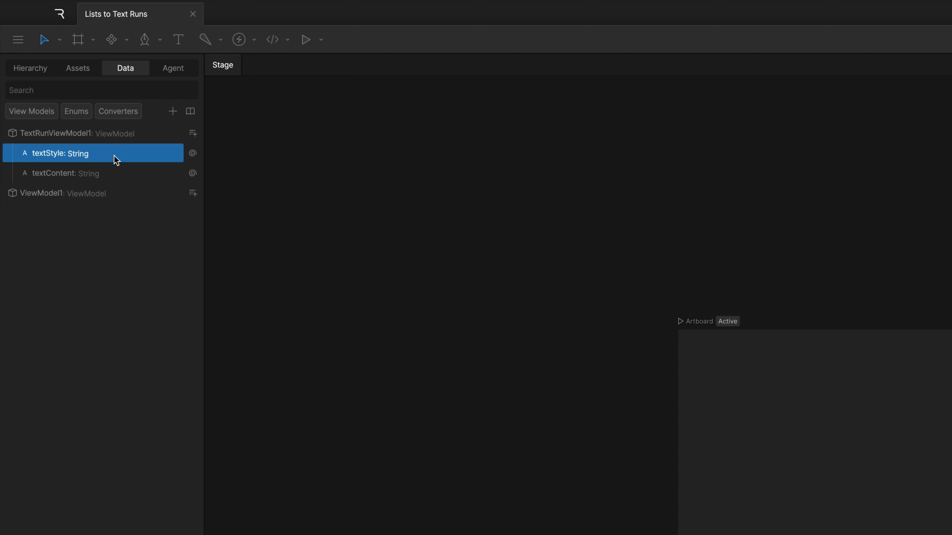
- Change the artboard's fill color to white (FFFFFF)
{"action": "left_click", "coordinate": [709, 337]}
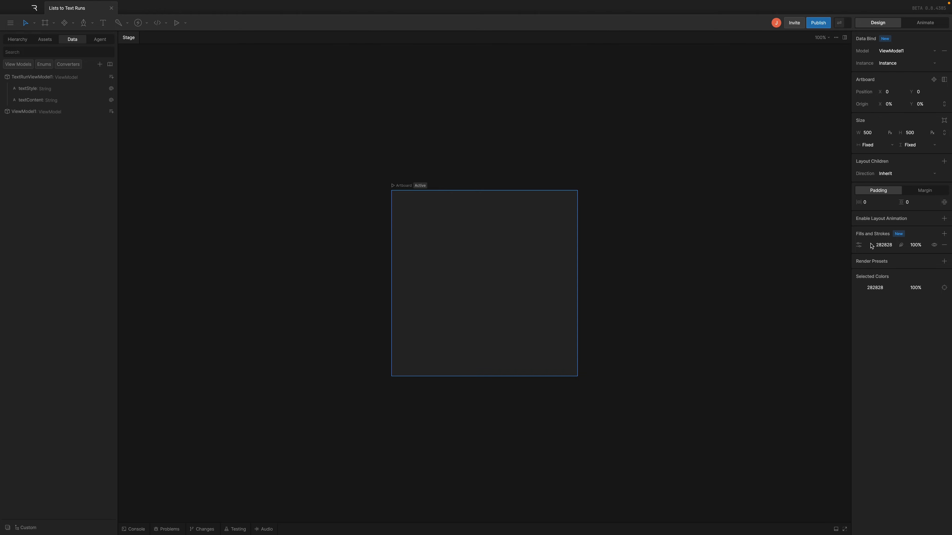
{"action": "left_click", "coordinate": [870, 246]}
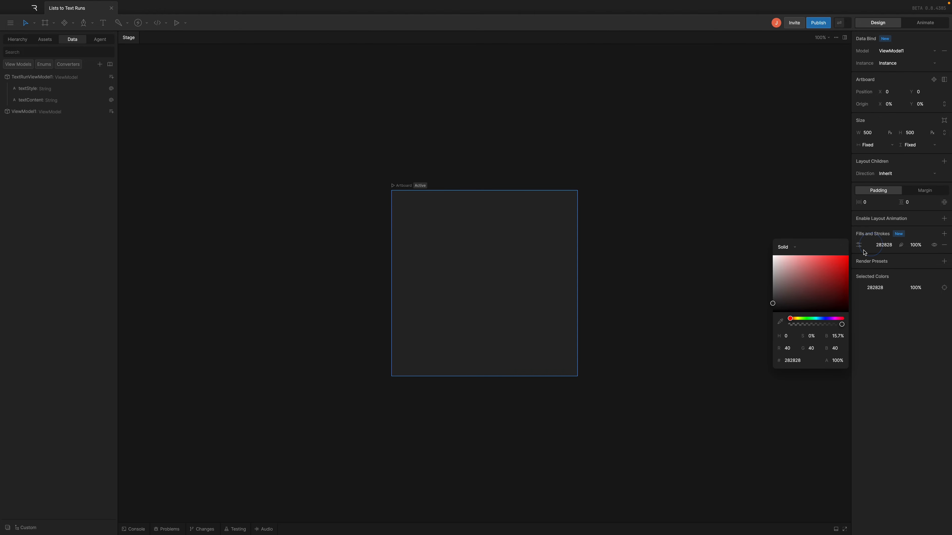
{"action": "left_click_drag", "start_coordinate": [803, 294], "coordinate": [744, 244]}
{"action": "left_click", "coordinate": [528, 273]}
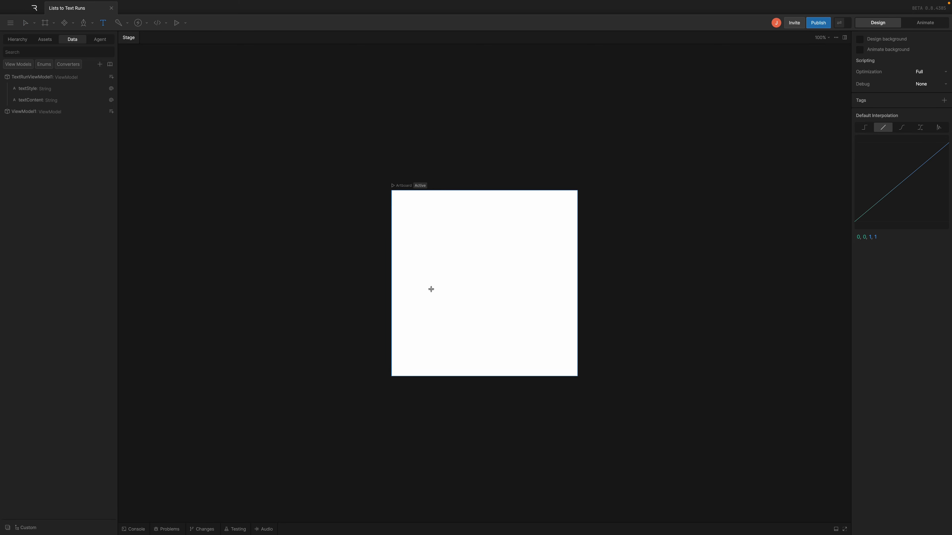
- Add a text box about 304 by 103 near the artboard's middle reading "text" and make its fill black (000000)
{"action": "left_click_drag", "start_coordinate": [423, 271], "coordinate": [538, 312]}
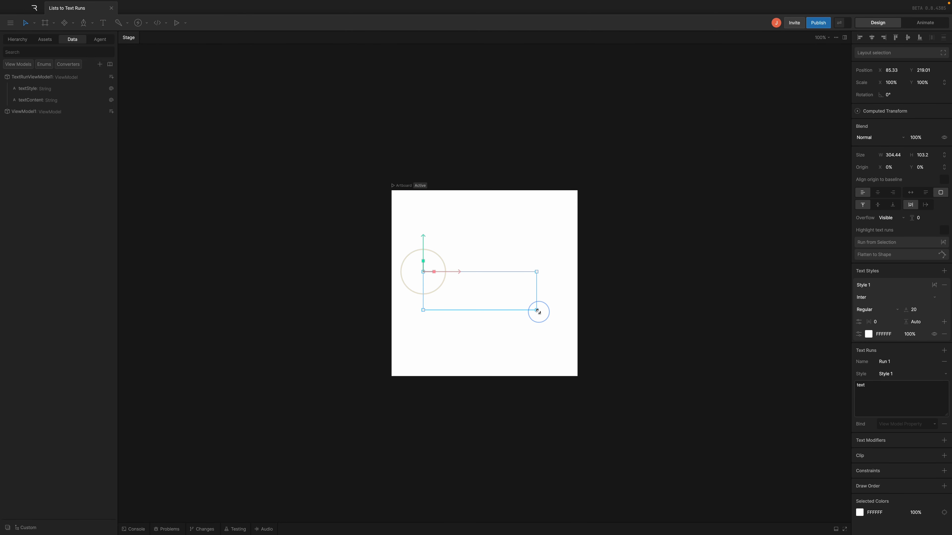
{"action": "left_click", "coordinate": [868, 334]}
{"action": "left_click_drag", "start_coordinate": [801, 371], "coordinate": [719, 420]}
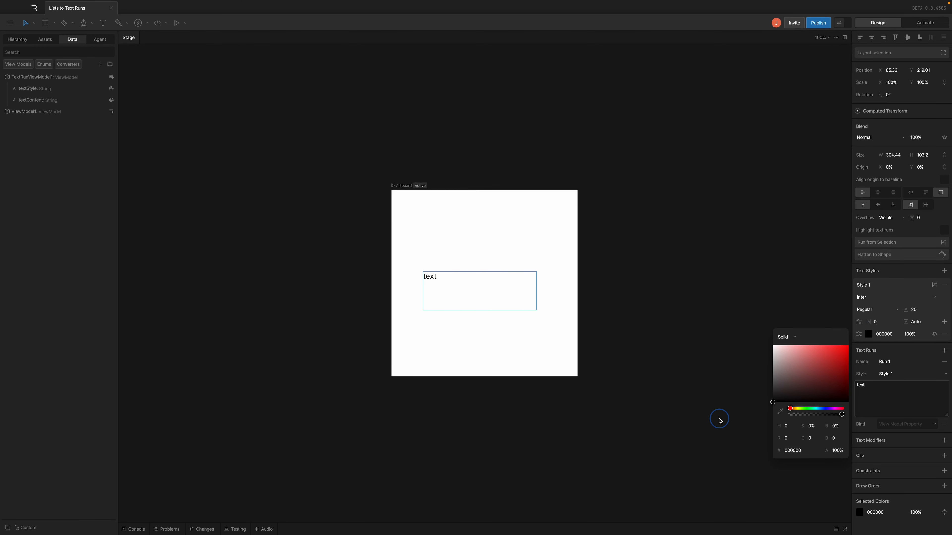
{"action": "scroll", "coordinate": [467, 291], "scroll_direction": "up", "scroll_amount": 8}
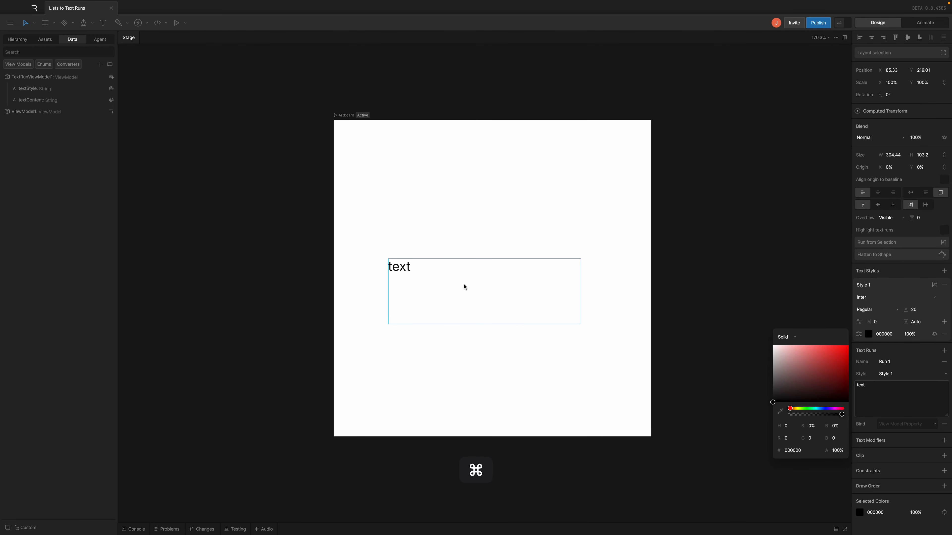
{"action": "scroll", "coordinate": [374, 217], "scroll_direction": "down", "scroll_amount": 1}
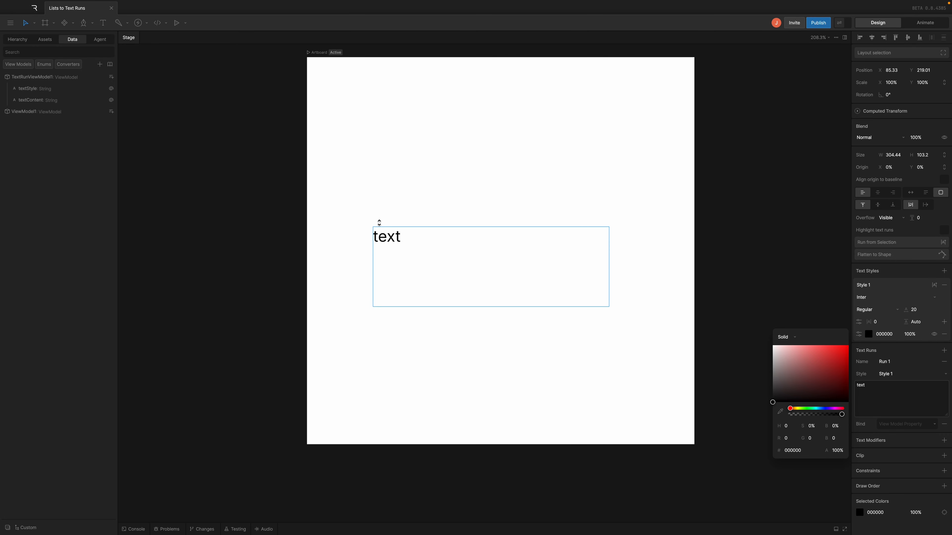
{"action": "left_click", "coordinate": [347, 254]}
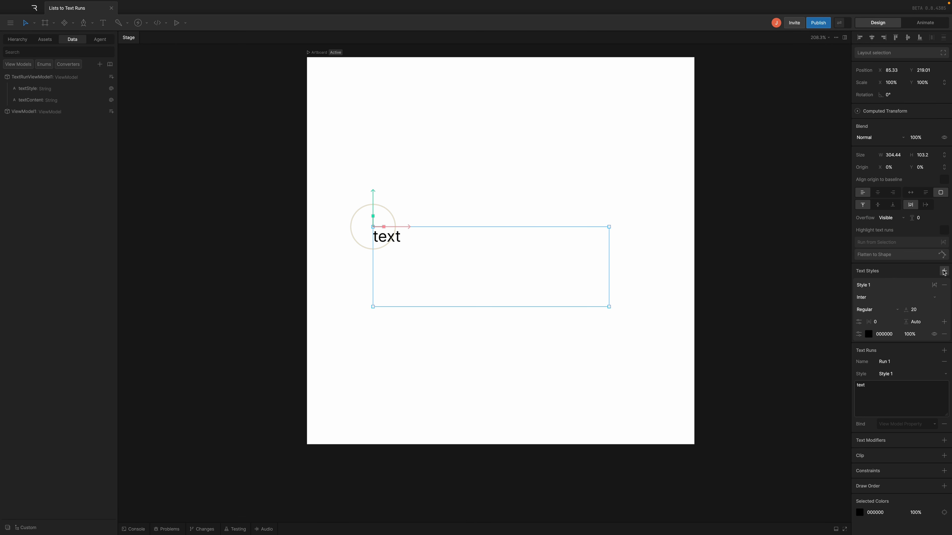
- Add a second text style and name the two styles "copy" and "bold"
{"action": "left_click", "coordinate": [944, 272]}
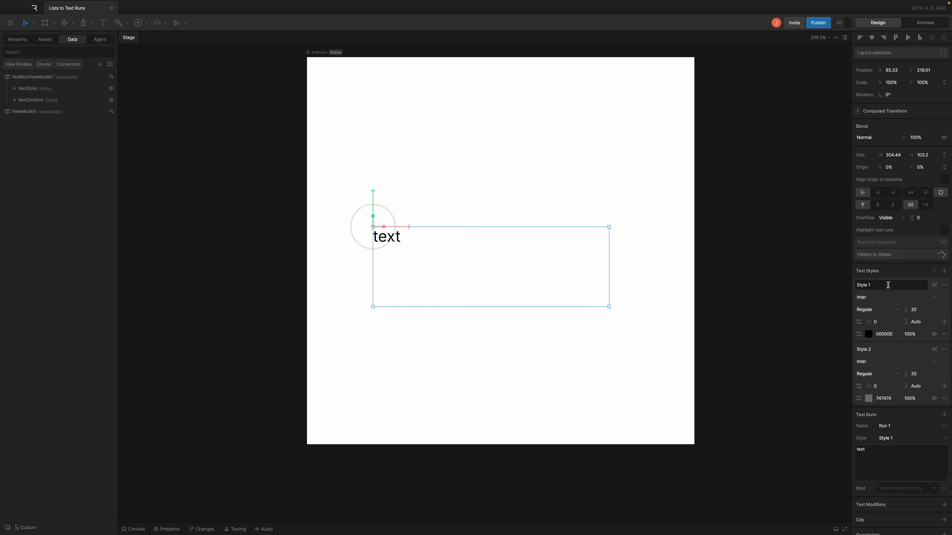
{"action": "double_click", "coordinate": [887, 285]}
{"action": "type", "text": "copy"}
{"action": "double_click", "coordinate": [897, 350]}
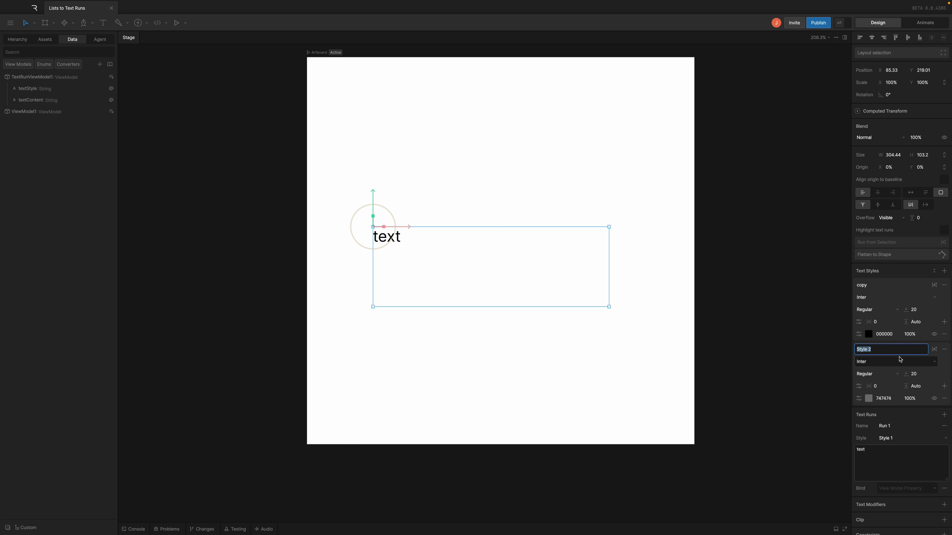
{"action": "type", "text": "bold"}
- Set the bold style's font weight to Black and its fill to orange FF8900
{"action": "left_click", "coordinate": [876, 373]}
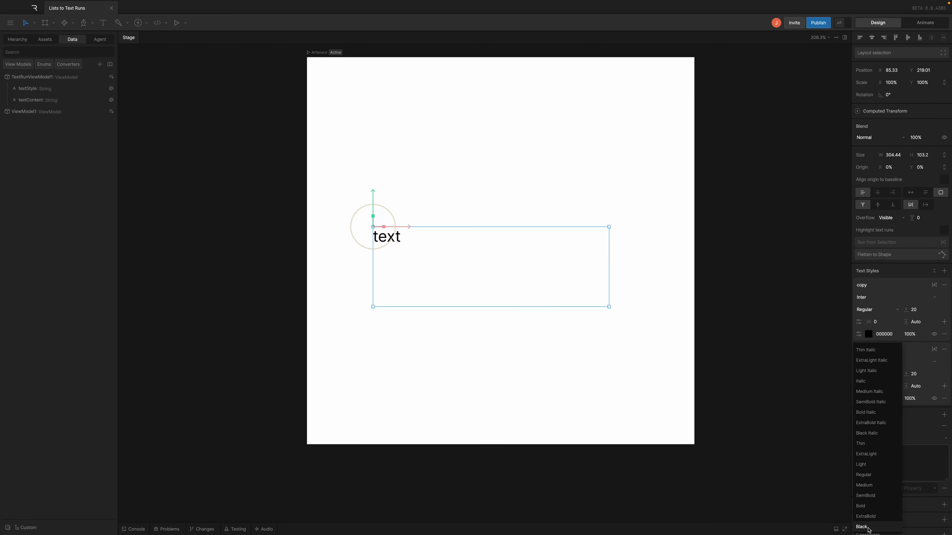
{"action": "left_click", "coordinate": [867, 527]}
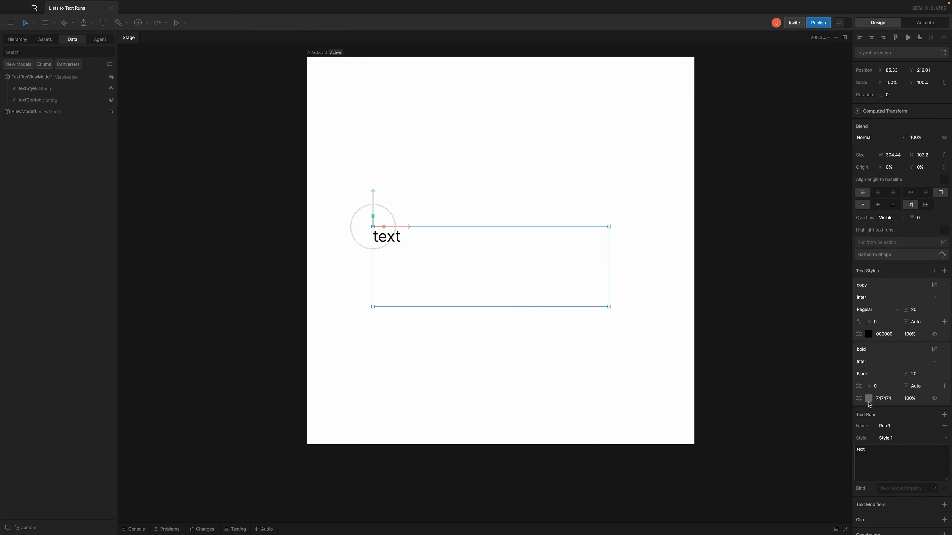
{"action": "left_click", "coordinate": [868, 398]}
{"action": "left_click", "coordinate": [794, 474]}
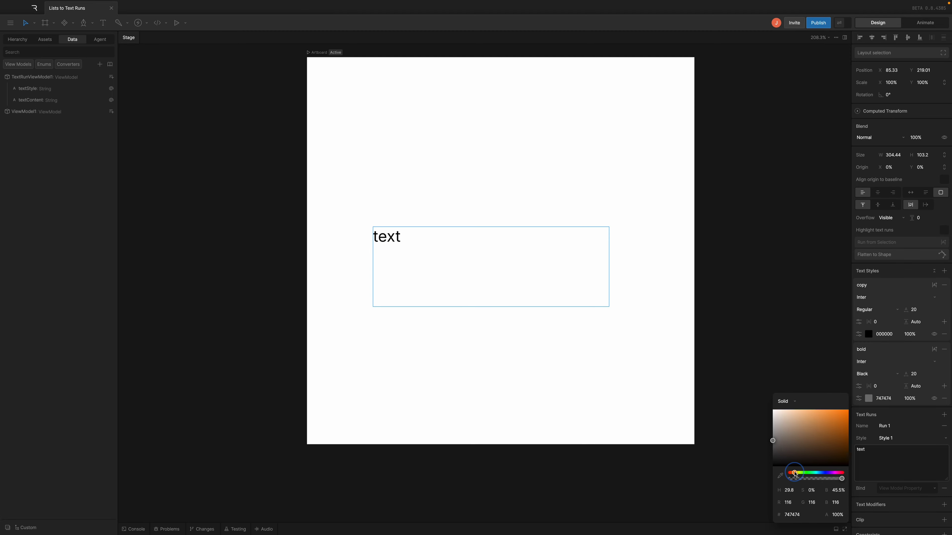
{"action": "left_click_drag", "start_coordinate": [824, 427], "coordinate": [853, 400]}
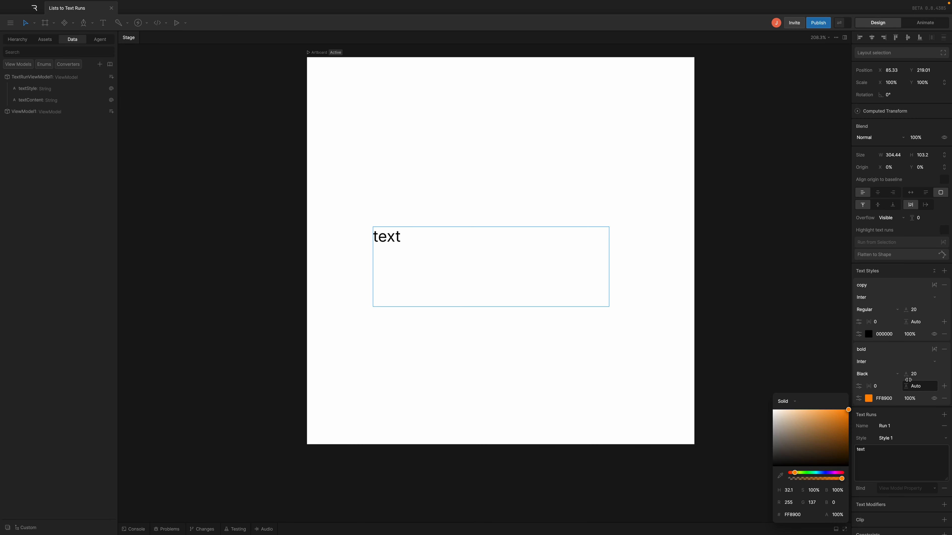
- Add a second text run to the text object and assign it the bold style
{"action": "scroll", "coordinate": [911, 386], "scroll_direction": "down", "scroll_amount": 2}
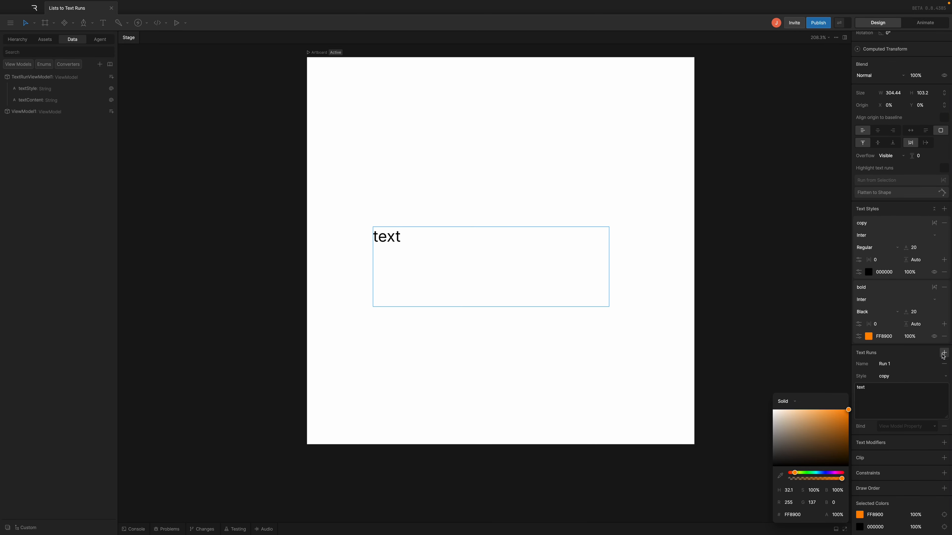
{"action": "left_click", "coordinate": [943, 354]}
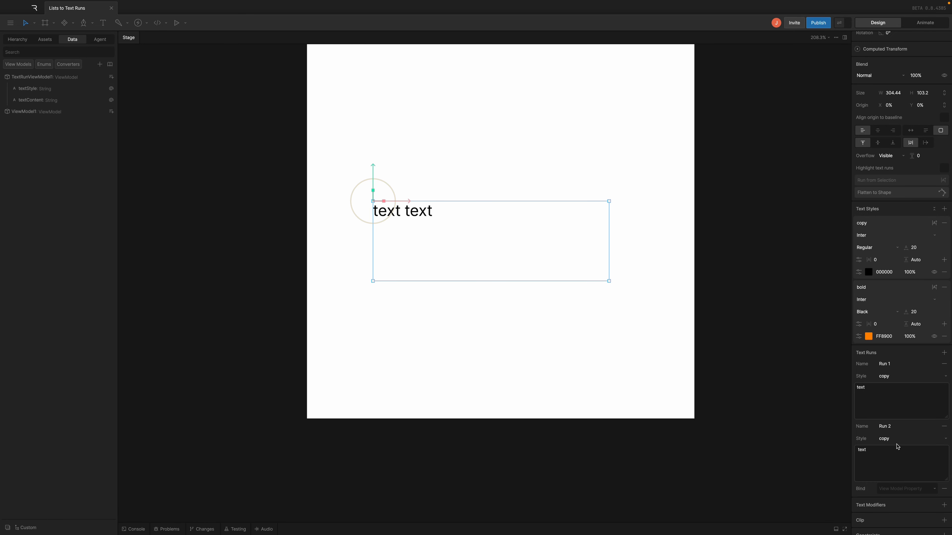
{"action": "left_click", "coordinate": [895, 438]}
{"action": "left_click", "coordinate": [896, 460]}
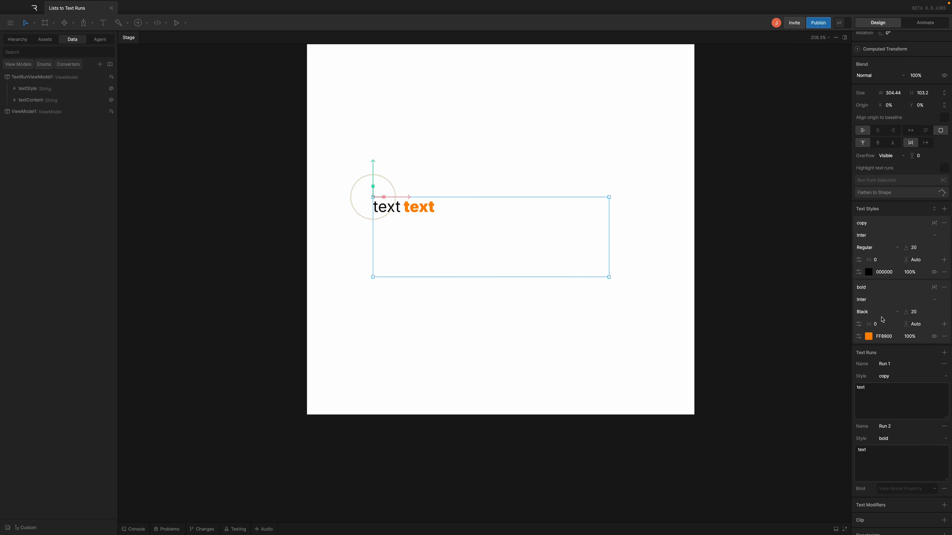
{"action": "scroll", "coordinate": [545, 258], "scroll_direction": "down", "scroll_amount": 1}
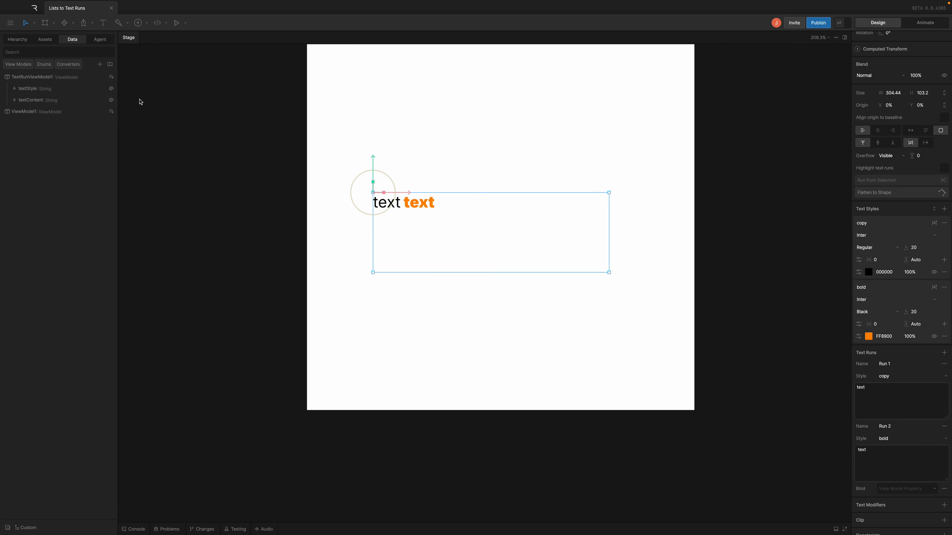
- Add a List property to ViewModel1, the view model bound to the artboard
{"action": "left_click", "coordinate": [23, 117]}
{"action": "scroll", "coordinate": [416, 131], "scroll_direction": "up", "scroll_amount": 3}
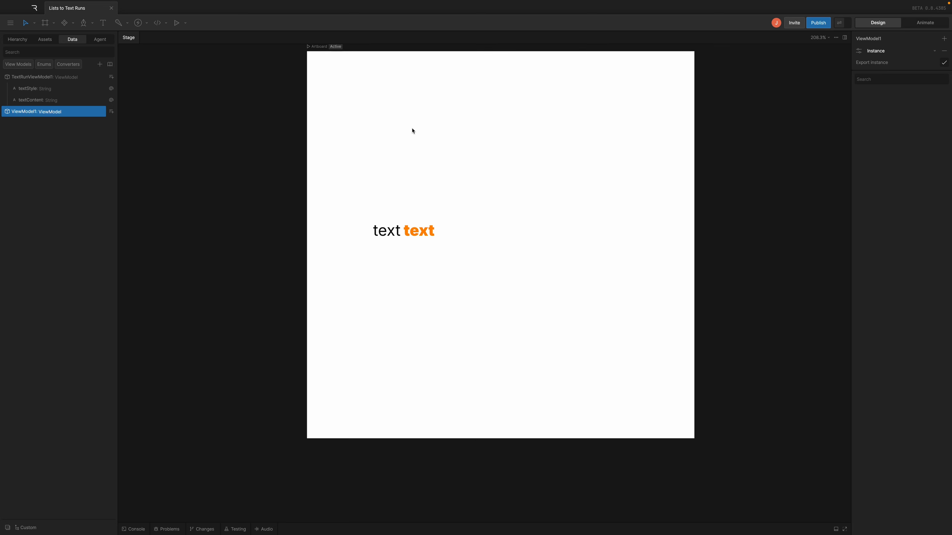
{"action": "scroll", "coordinate": [412, 131], "scroll_direction": "up", "scroll_amount": 1}
{"action": "left_click", "coordinate": [318, 65]}
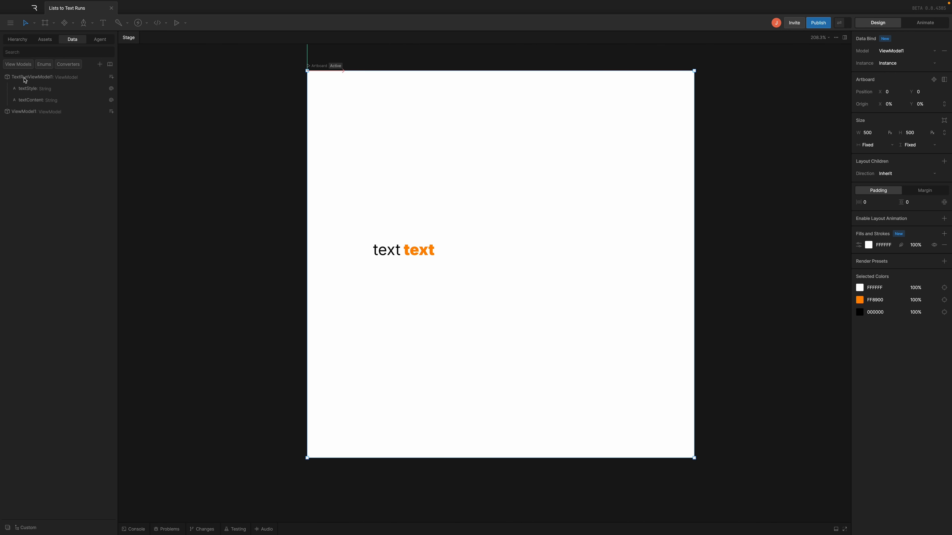
{"action": "left_click", "coordinate": [27, 115]}
{"action": "left_click", "coordinate": [112, 112]}
{"action": "left_click", "coordinate": [126, 212]}
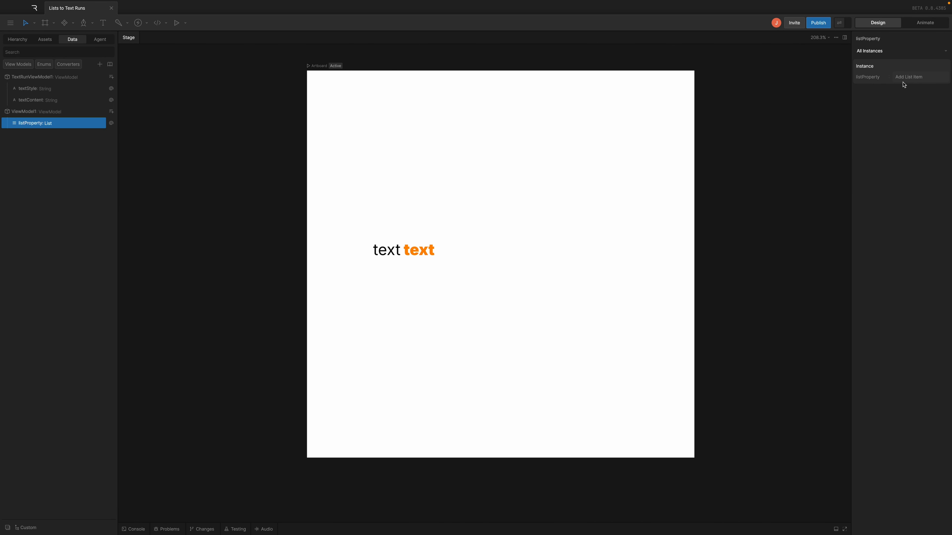
- Add an item to listProperty, using TextRunViewModel1 as its model and Instance as its instance
{"action": "left_click", "coordinate": [910, 78]}
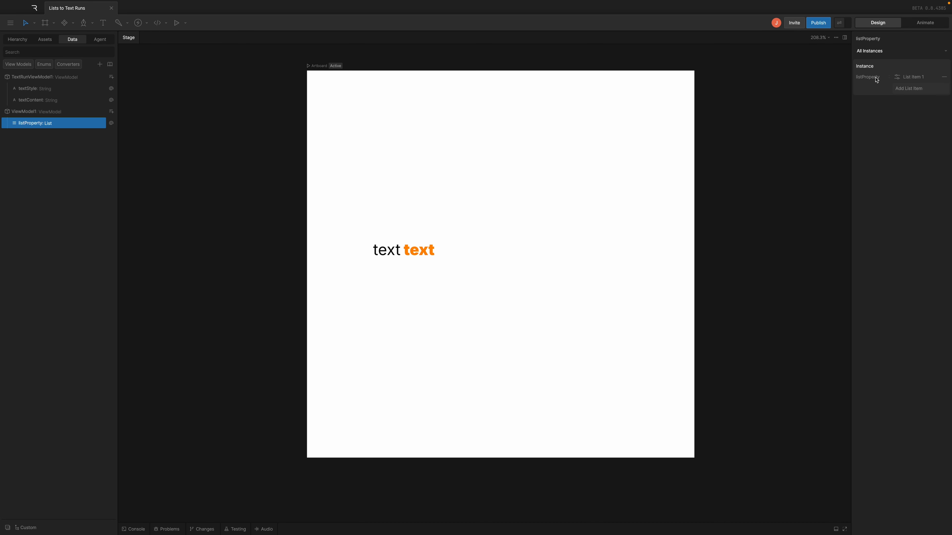
{"action": "left_click", "coordinate": [898, 78]}
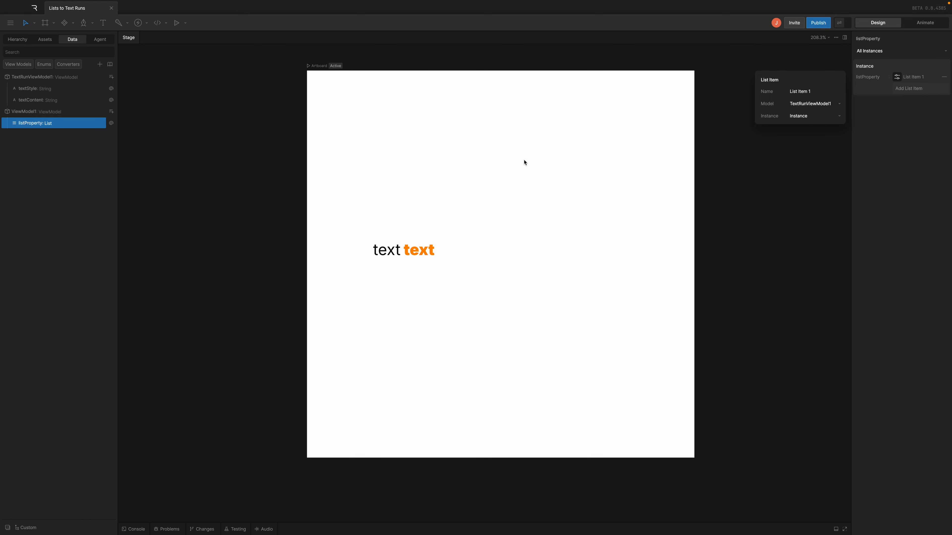
{"action": "left_click", "coordinate": [819, 106]}
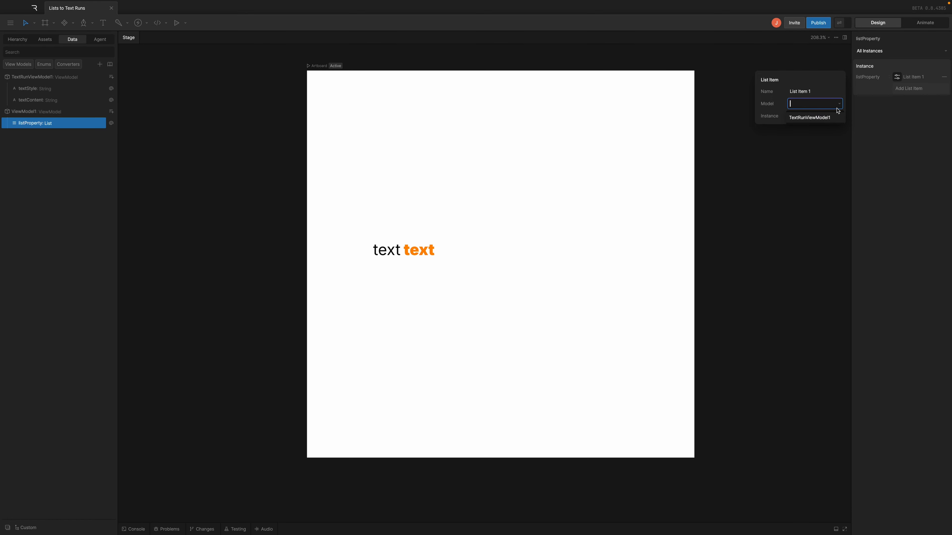
{"action": "left_click", "coordinate": [803, 120]}
{"action": "left_click", "coordinate": [814, 117]}
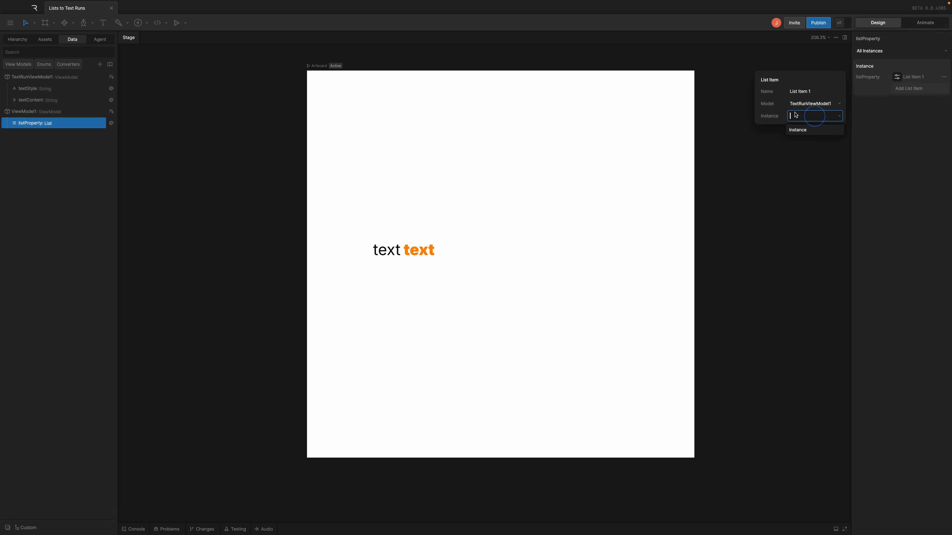
{"action": "left_click", "coordinate": [799, 132]}
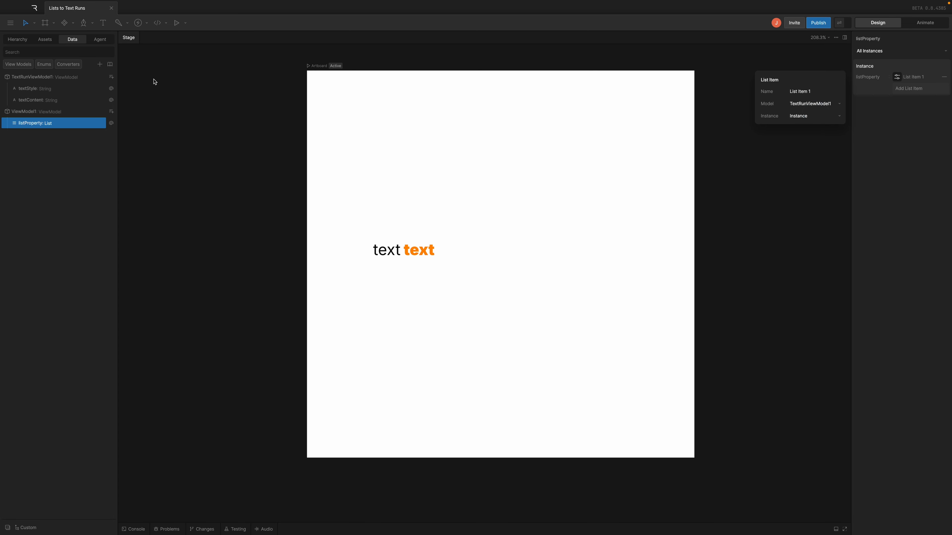
- Rename TextRunViewModel1's default instance to 1
{"action": "left_click", "coordinate": [37, 80]}
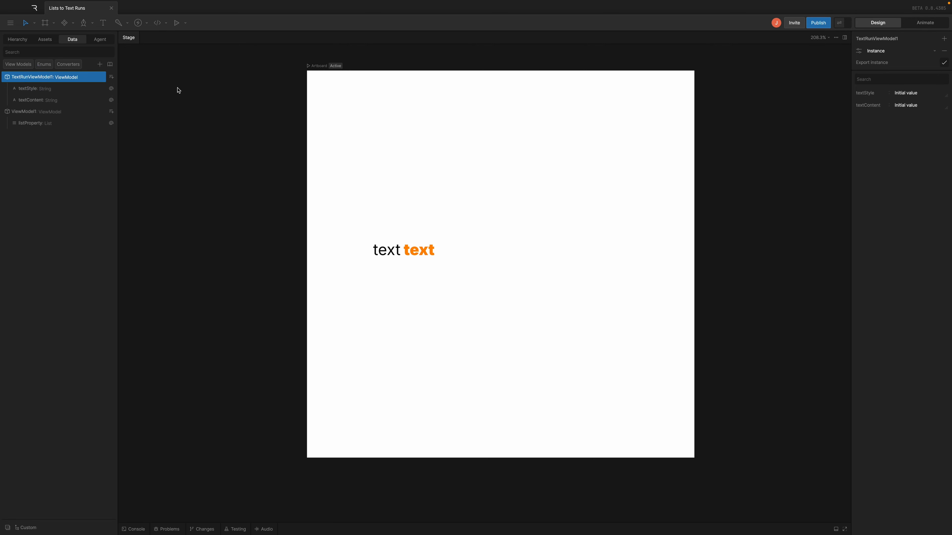
{"action": "left_click", "coordinate": [859, 51]}
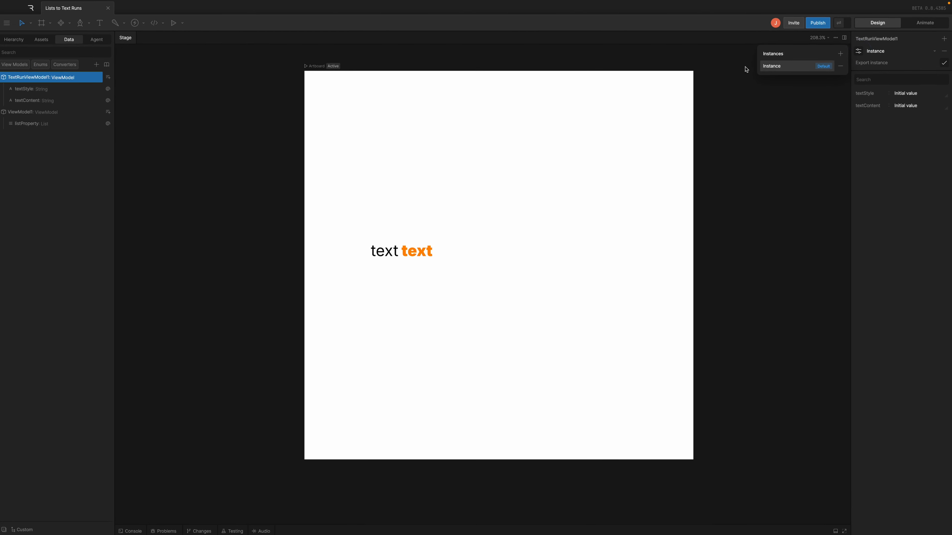
{"action": "double_click", "coordinate": [777, 66]}
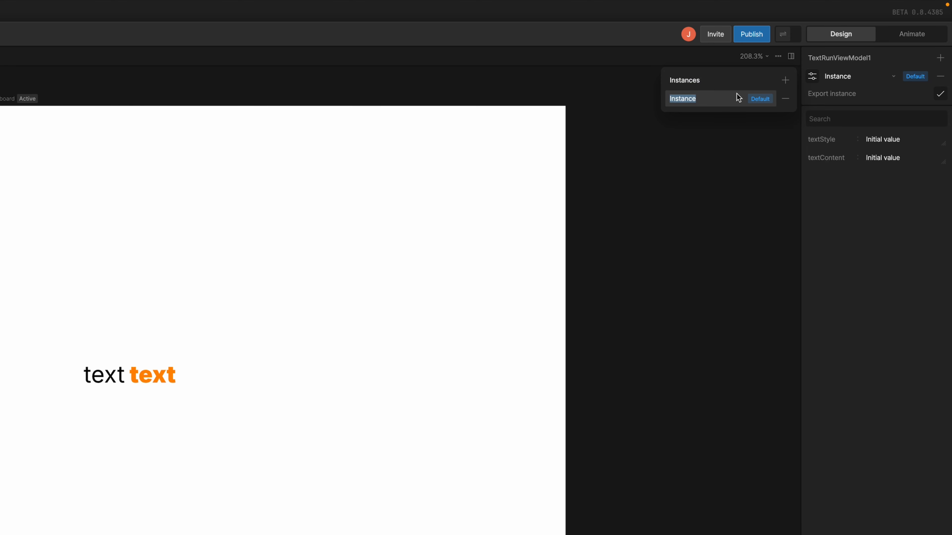
{"action": "type", "text": "1"}
- Add two more instances to TextRunViewModel1 and name them 2 and 3
{"action": "left_click", "coordinate": [784, 79]}
{"action": "left_click", "coordinate": [785, 80]}
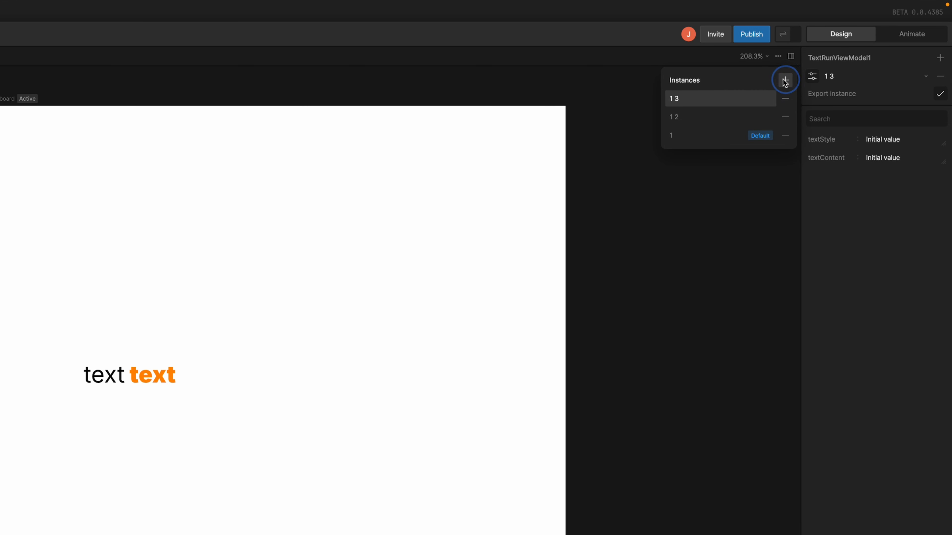
{"action": "double_click", "coordinate": [687, 117]}
{"action": "type", "text": "2"}
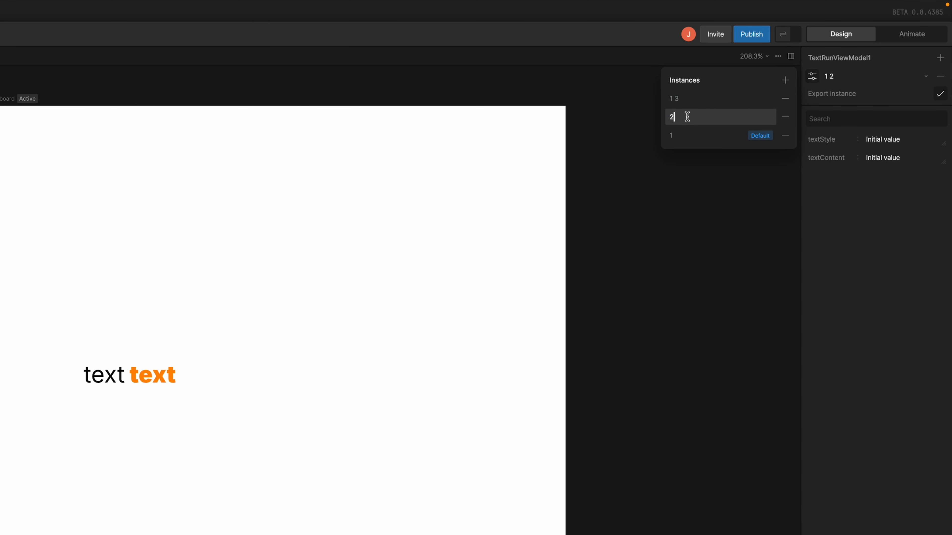
{"action": "double_click", "coordinate": [686, 97]}
{"action": "type", "text": "3"}
- Set instance 1's textStyle to copy, matching the text object's style name, and its textContent to "This is a demo of"
{"action": "left_click", "coordinate": [886, 138]}
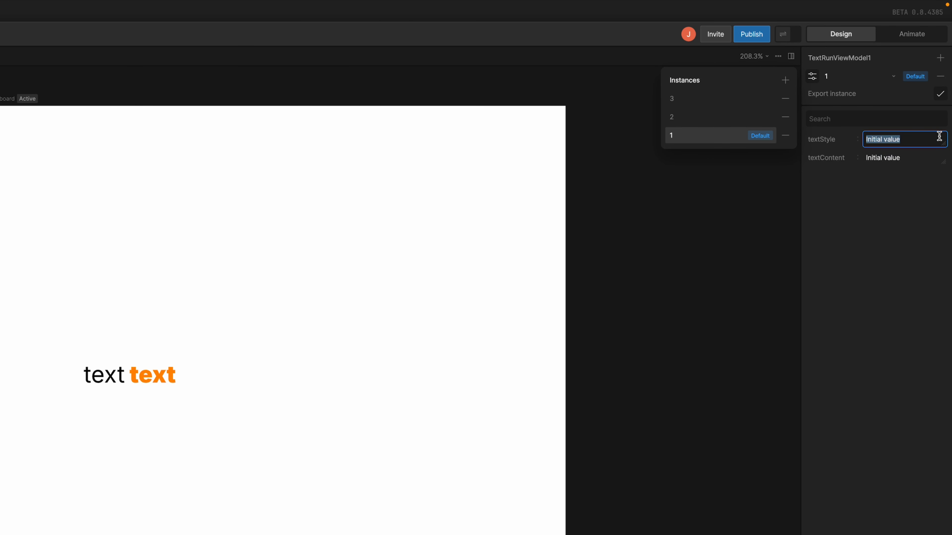
{"action": "type", "text": "copy"}
{"action": "key", "text": "Return"}
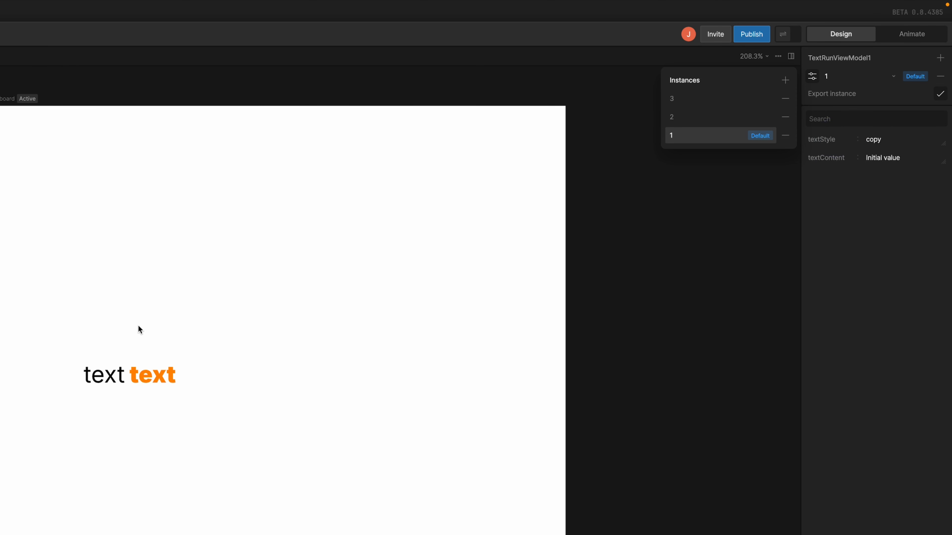
{"action": "left_click", "coordinate": [140, 375]}
{"action": "double_click", "coordinate": [832, 427]}
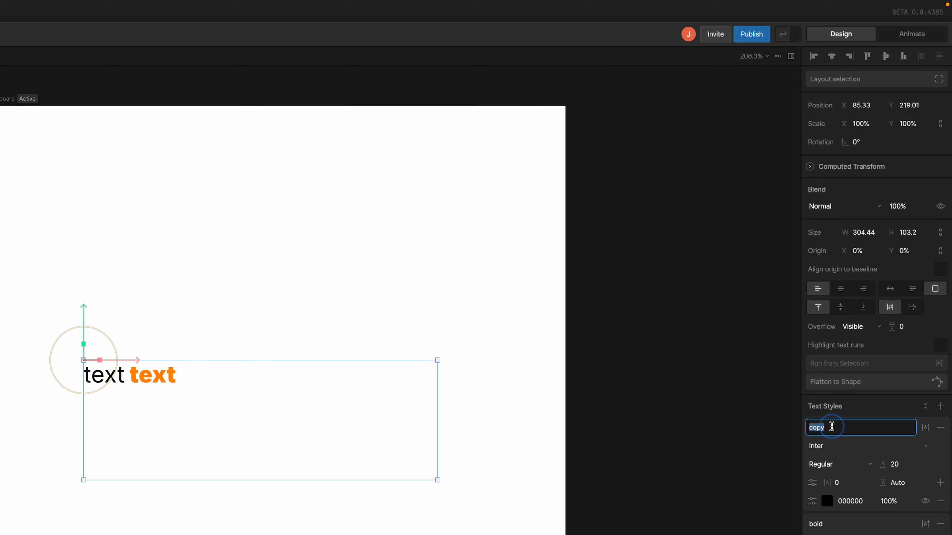
{"action": "key", "text": "Tab"}
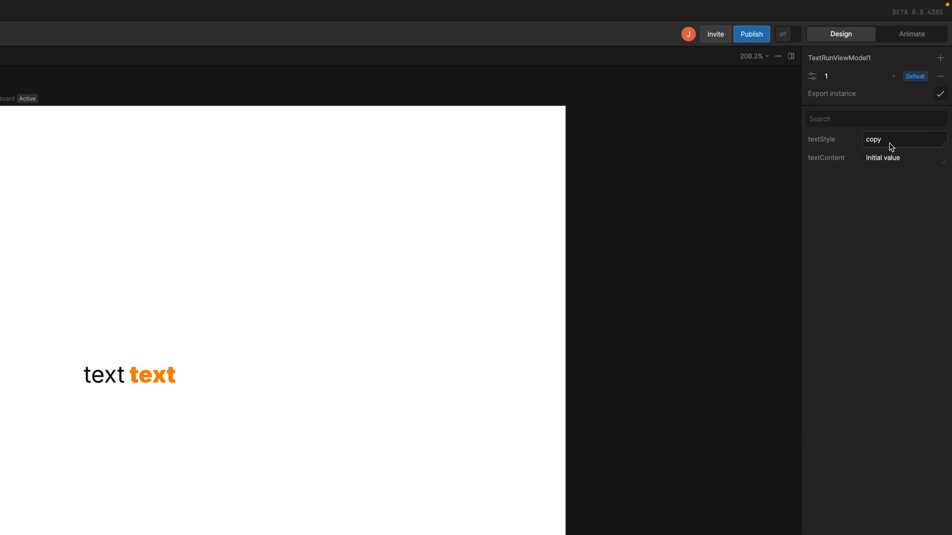
{"action": "left_click", "coordinate": [894, 157]}
{"action": "type", "text": "This is a demo of"}
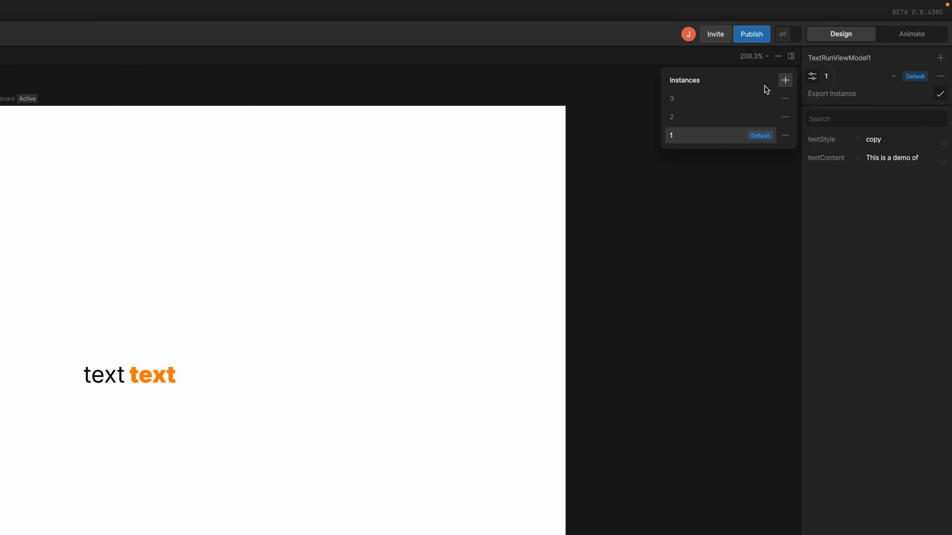
- Set instance 2's textStyle to bold and its textContent to "Lists to Text Runs"
{"action": "left_click", "coordinate": [812, 76]}
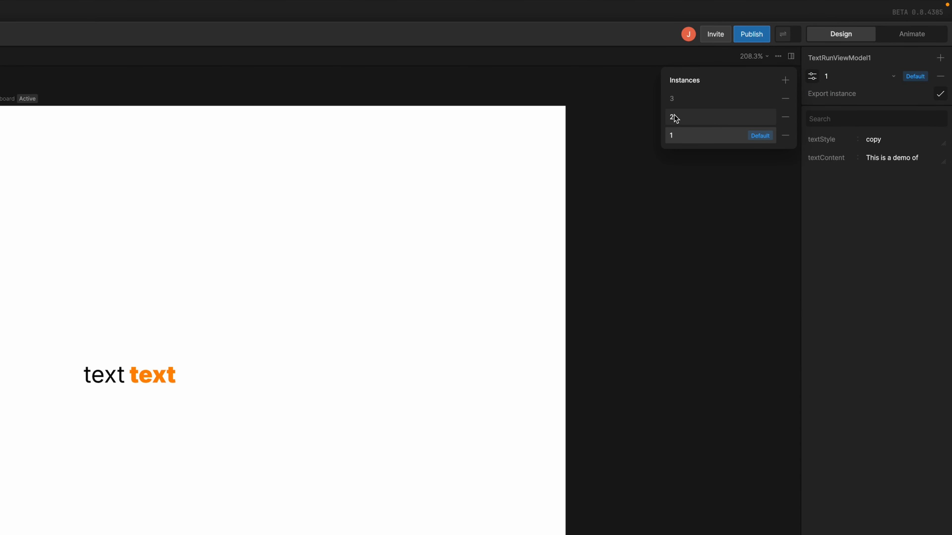
{"action": "left_click", "coordinate": [677, 118]}
{"action": "left_click", "coordinate": [890, 138]}
{"action": "type", "text": "bold"}
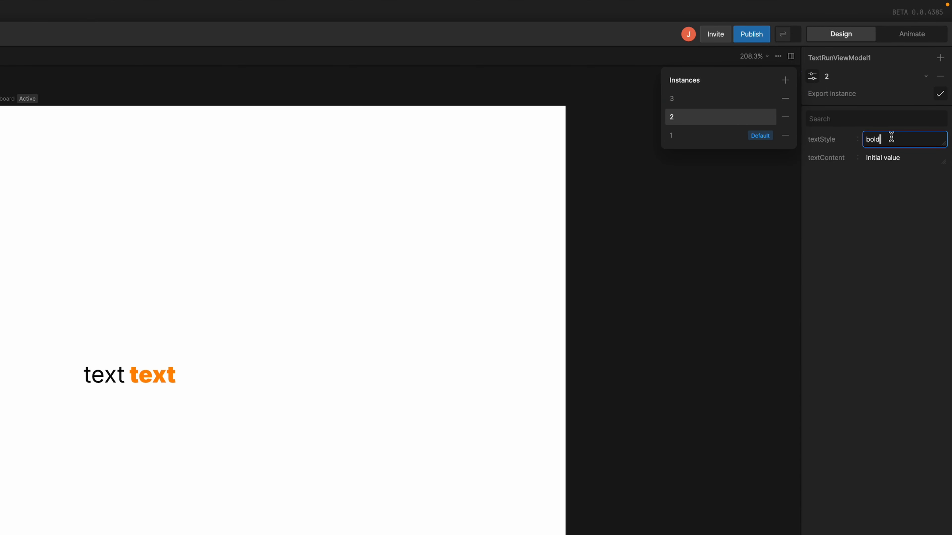
{"action": "left_click", "coordinate": [914, 158]}
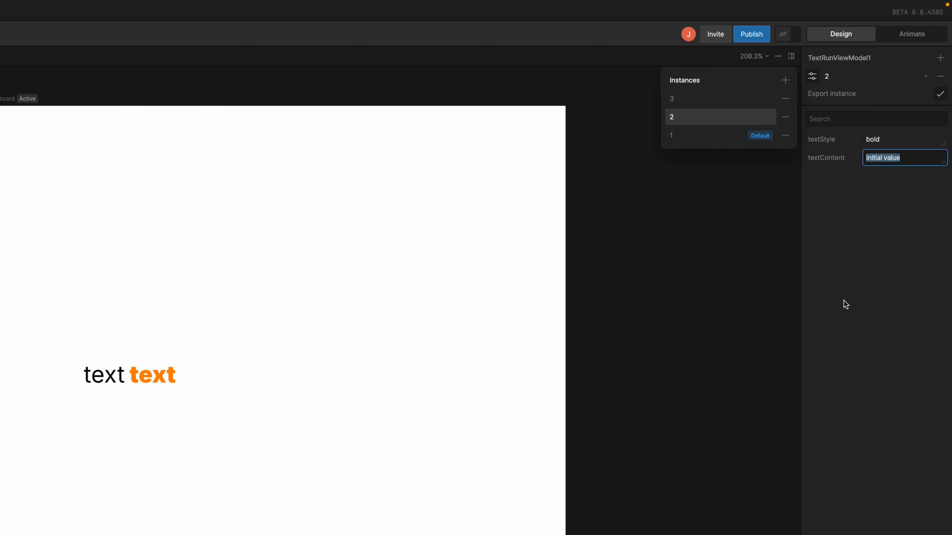
{"action": "type", "text": "Lists to Text Runs"}
- Set instance 3's textStyle to copy and its textContent to "in Rive."
{"action": "left_click", "coordinate": [697, 98]}
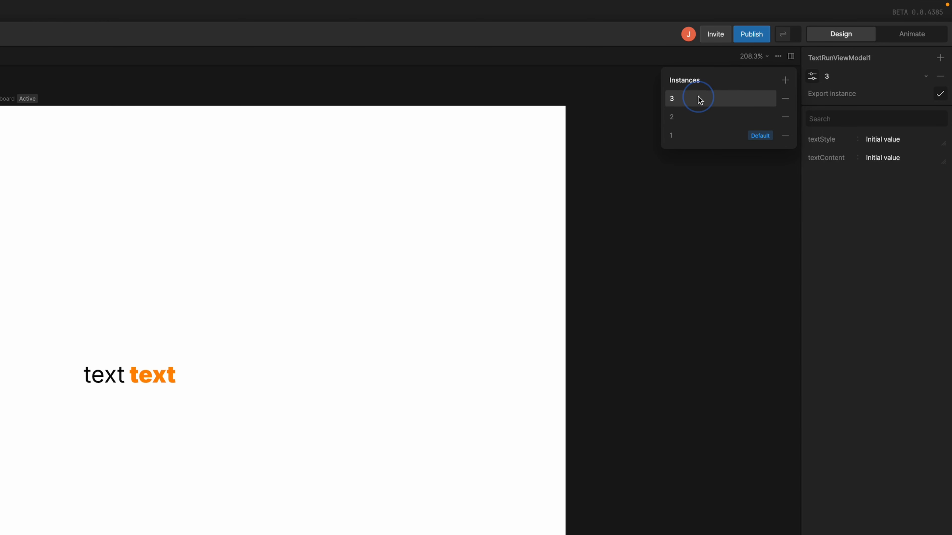
{"action": "left_click", "coordinate": [891, 138]}
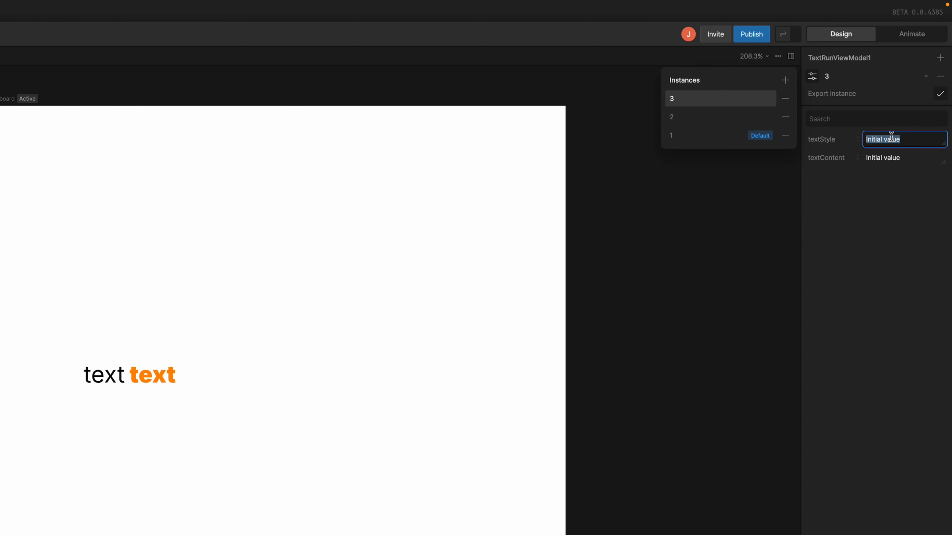
{"action": "type", "text": "copy"}
{"action": "key", "text": "Tab"}
{"action": "type", "text": "in Rive."}
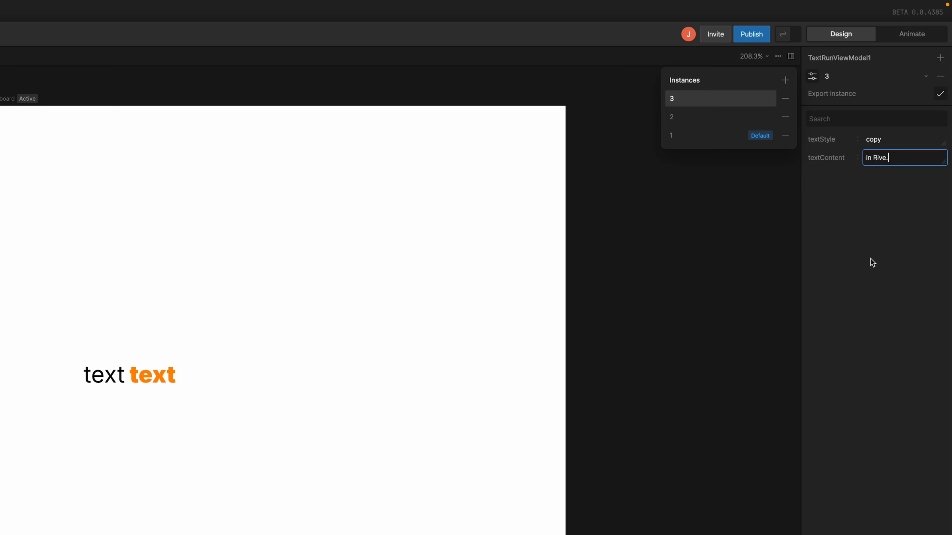
{"action": "key", "text": "Return"}
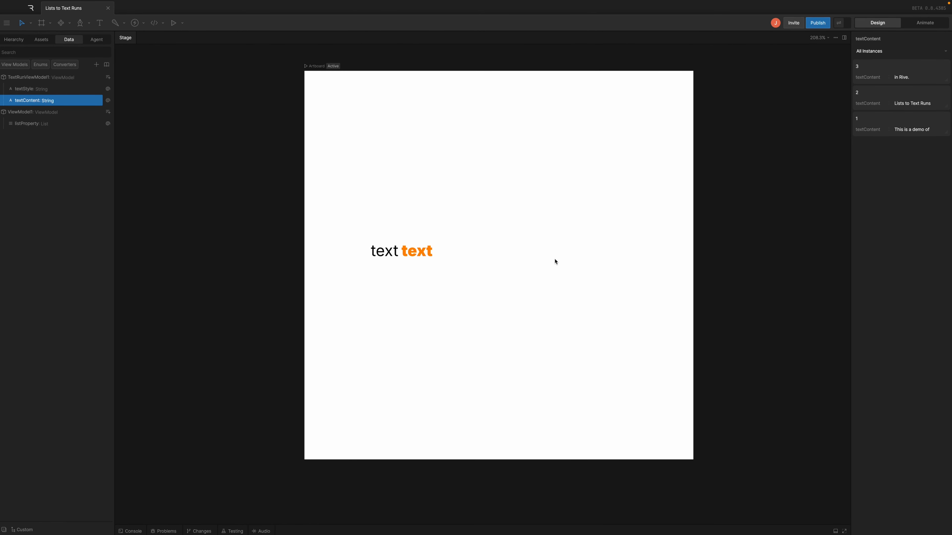
- Bind the text object's text runs to ViewModel1's listProperty
{"action": "left_click", "coordinate": [427, 244]}
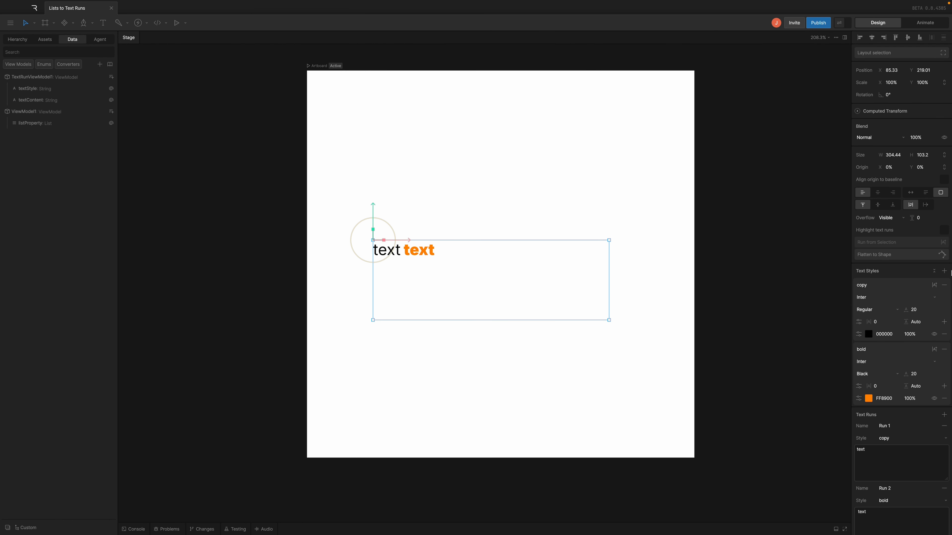
{"action": "scroll", "coordinate": [914, 319], "scroll_direction": "down", "scroll_amount": 4}
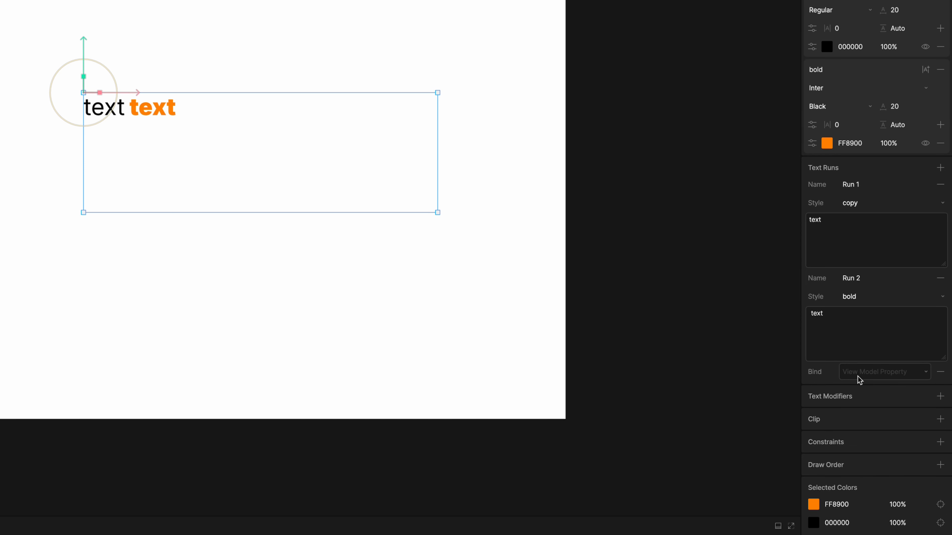
{"action": "left_click", "coordinate": [858, 376]}
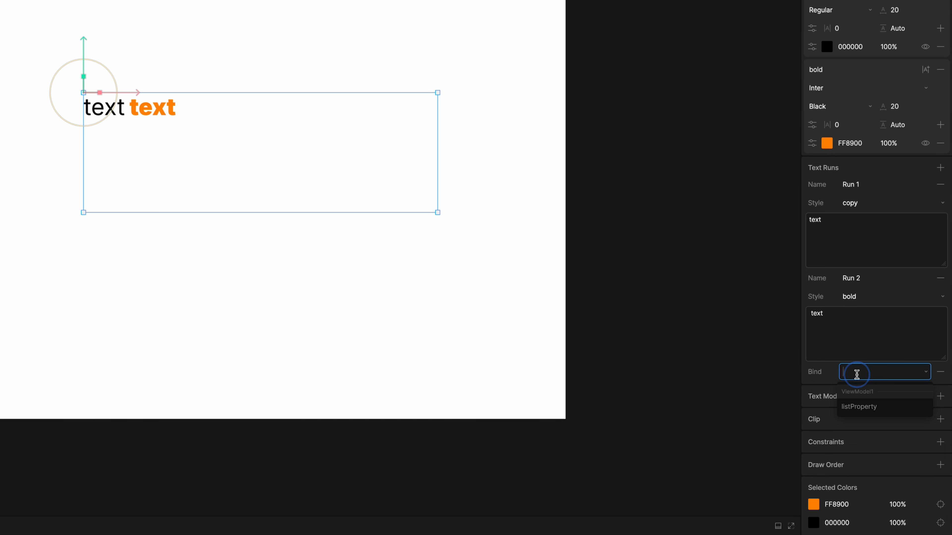
{"action": "left_click", "coordinate": [862, 409]}
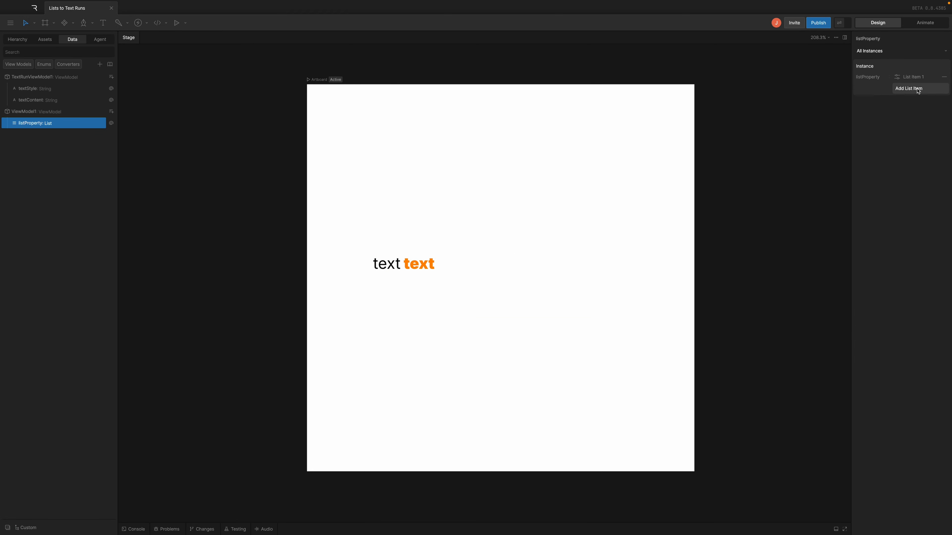
- Add a second item to listProperty and assign it instance 2 of TextRunViewModel1
{"action": "left_click", "coordinate": [916, 89]}
{"action": "left_click", "coordinate": [896, 87]}
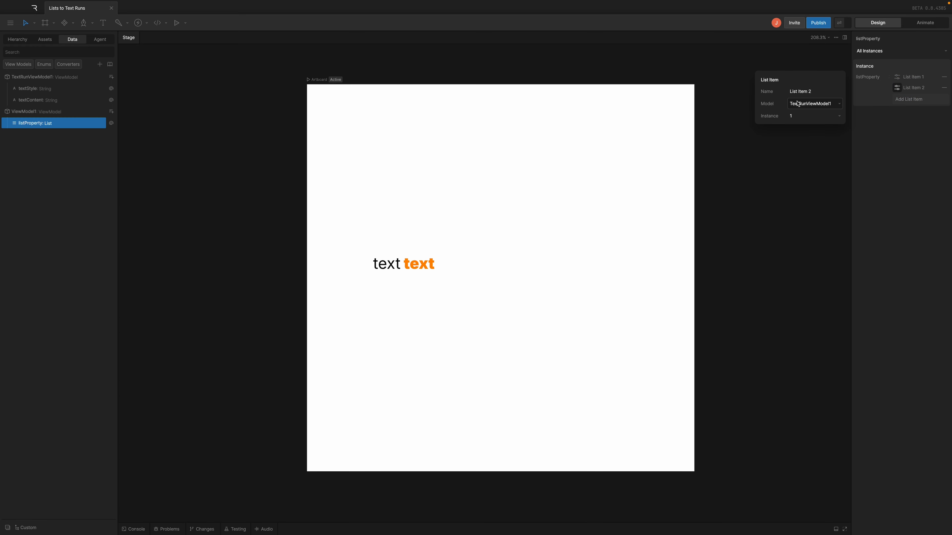
{"action": "left_click", "coordinate": [798, 119]}
{"action": "left_click", "coordinate": [793, 138]}
- Add a third item to listProperty and assign it instance 3 of TextRunViewModel1
{"action": "left_click", "coordinate": [913, 99]}
{"action": "left_click", "coordinate": [897, 98]}
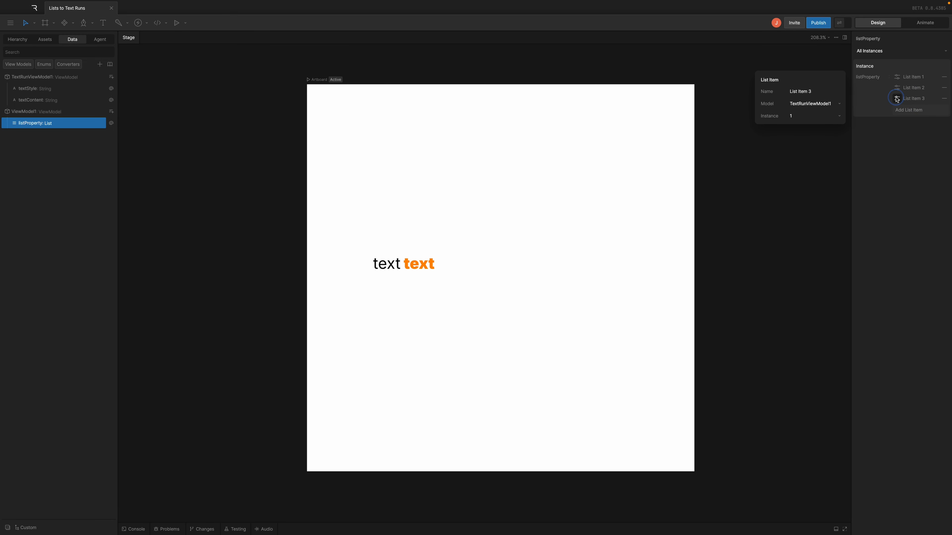
{"action": "left_click", "coordinate": [797, 117]}
{"action": "left_click", "coordinate": [799, 131]}
{"action": "key", "text": "Escape"}
- Preview the bound list values on the artboard, examine the object's text runs, and return to the unbound design values
{"action": "left_click", "coordinate": [840, 24]}
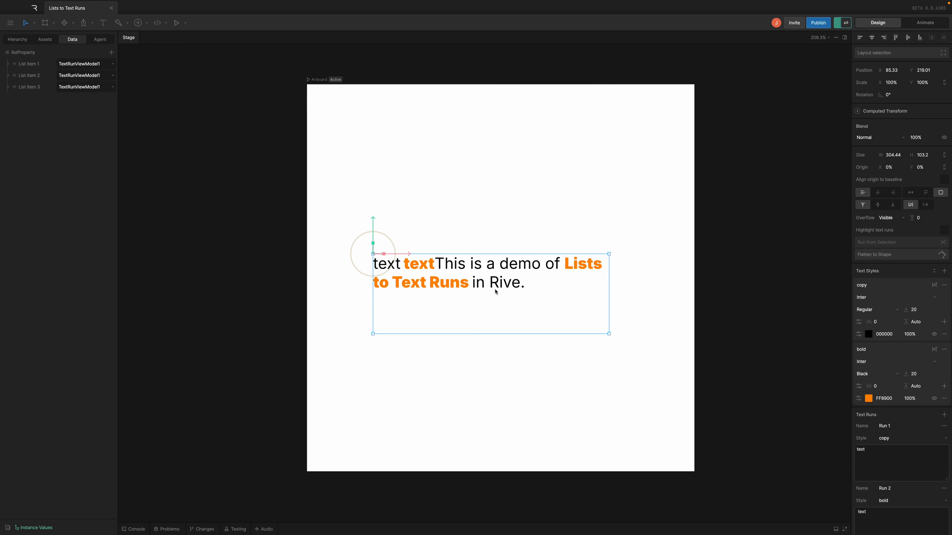
{"action": "scroll", "coordinate": [616, 245], "scroll_direction": "down", "scroll_amount": 1}
{"action": "scroll", "coordinate": [900, 356], "scroll_direction": "down", "scroll_amount": 5}
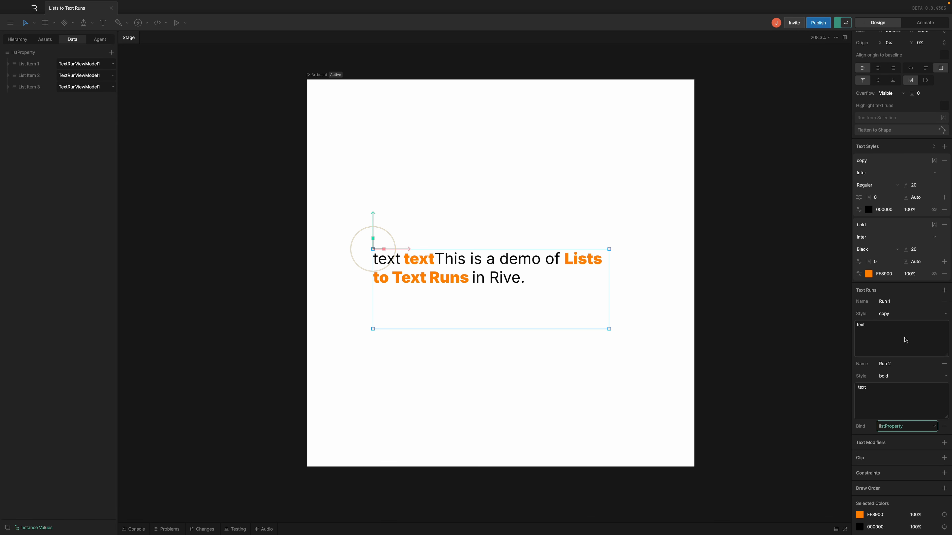
{"action": "key", "text": "d"}
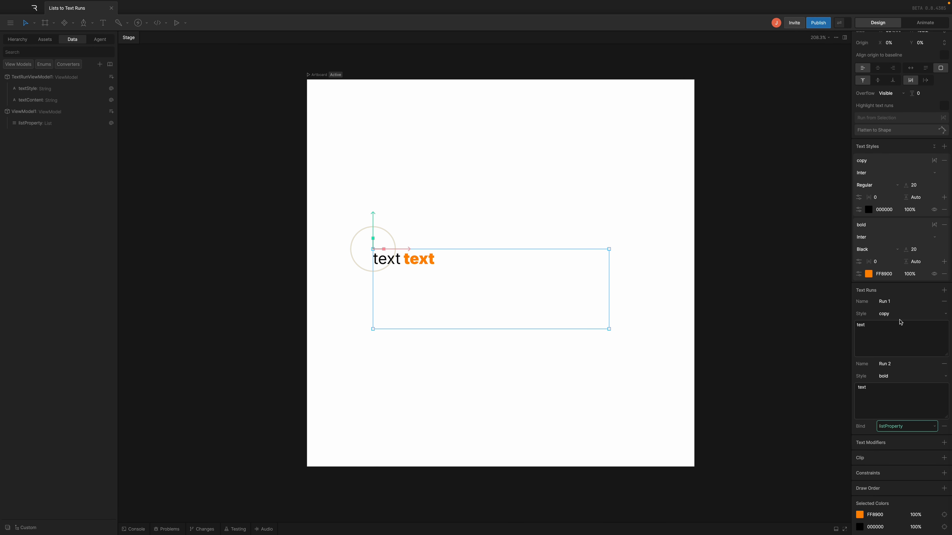
- Delete both manually added text runs from the text object and preview the bound list values
{"action": "left_click", "coordinate": [943, 302]}
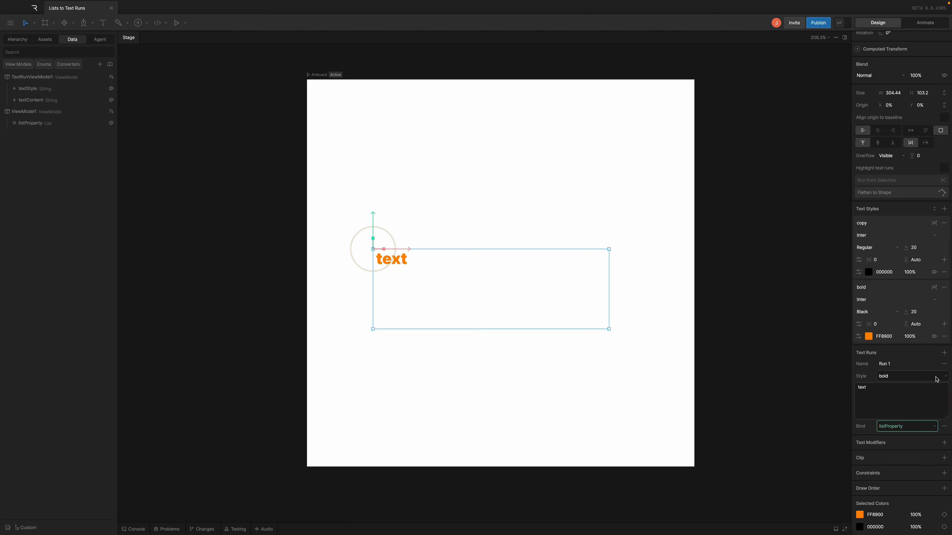
{"action": "left_click", "coordinate": [941, 364]}
{"action": "key", "text": "Escape"}
{"action": "key", "text": "d"}
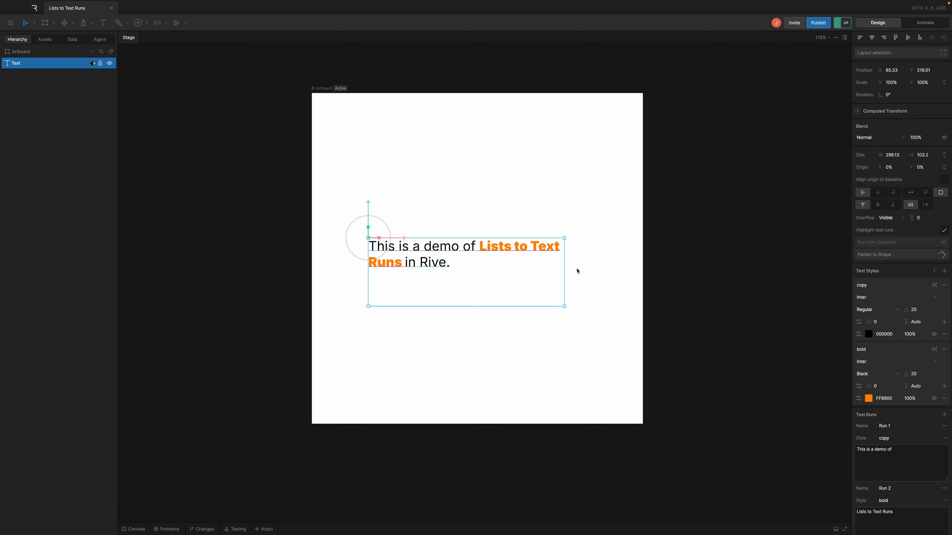
- Try the text object's wrapping, horizontal and vertical alignment options, ending on wrapped text aligned left and top
{"action": "left_click", "coordinate": [925, 206]}
{"action": "left_click", "coordinate": [910, 205]}
{"action": "left_click", "coordinate": [877, 192]}
{"action": "left_click", "coordinate": [892, 192]}
{"action": "left_click", "coordinate": [877, 205]}
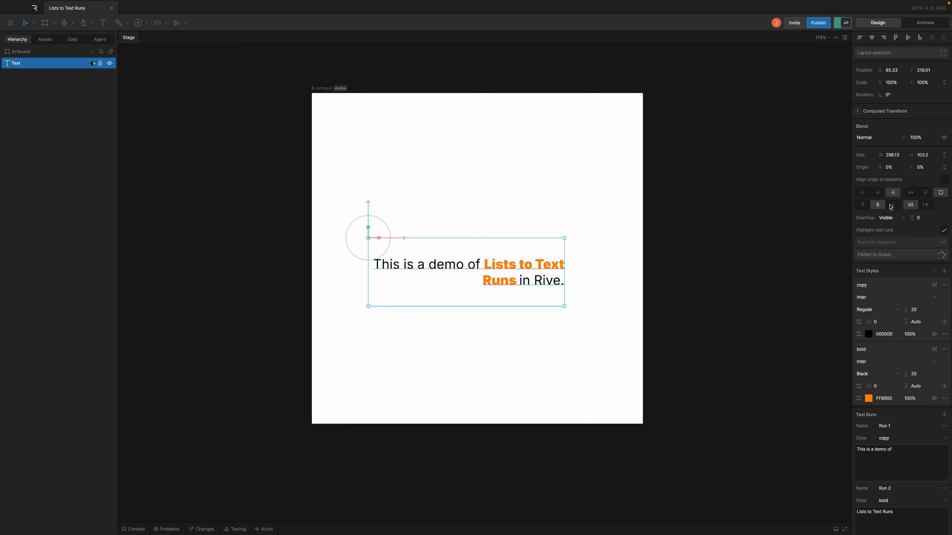
{"action": "left_click", "coordinate": [892, 206]}
{"action": "left_click", "coordinate": [862, 192]}
{"action": "left_click", "coordinate": [862, 206]}
- Add a text modifier group to the text object, shift its range's offset to -194%, and return to Design mode
{"action": "scroll", "coordinate": [885, 246], "scroll_direction": "down", "scroll_amount": 5}
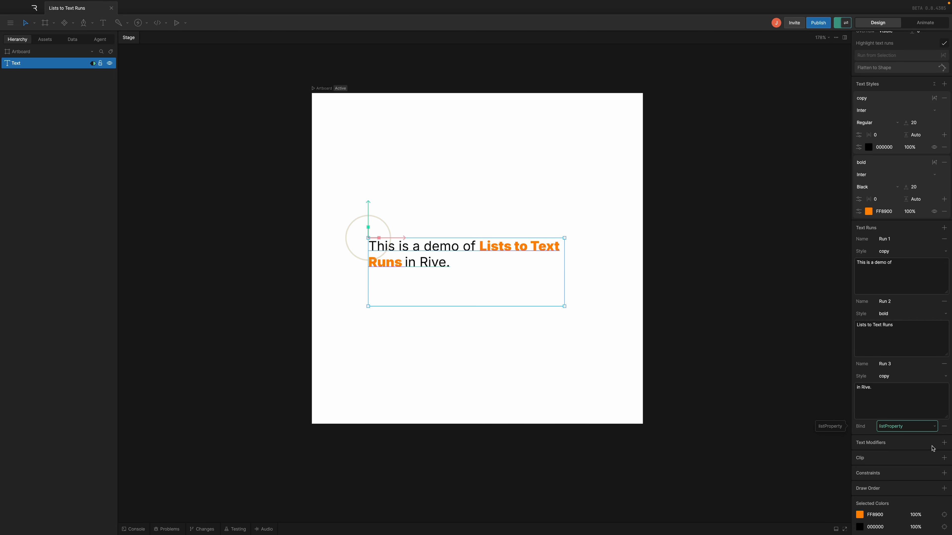
{"action": "left_click", "coordinate": [943, 442]}
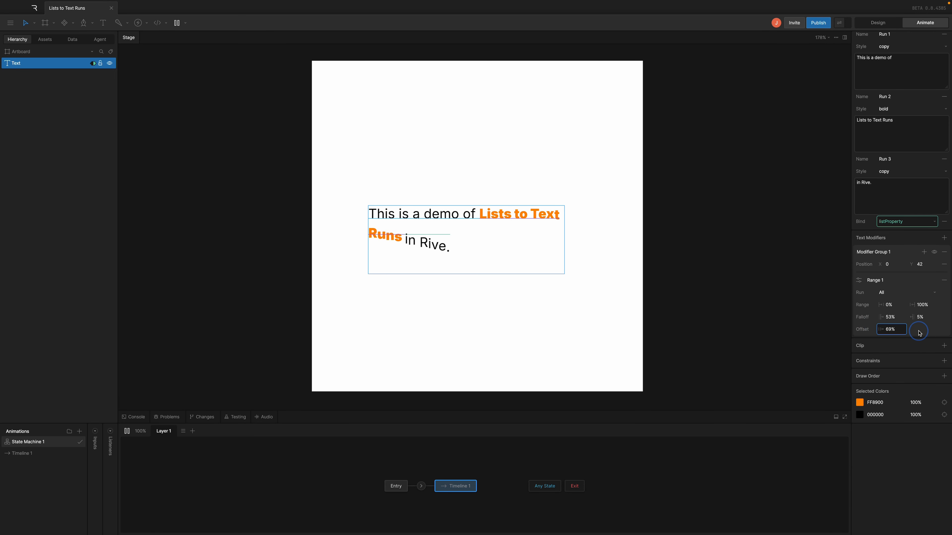
{"action": "left_click_drag", "start_coordinate": [919, 333], "coordinate": [838, 333]}
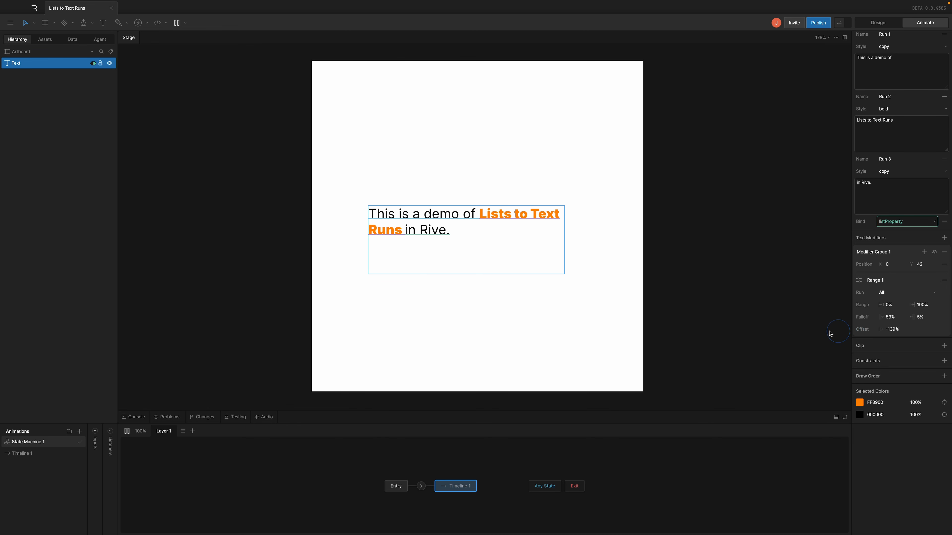
{"action": "key", "text": "Tab"}
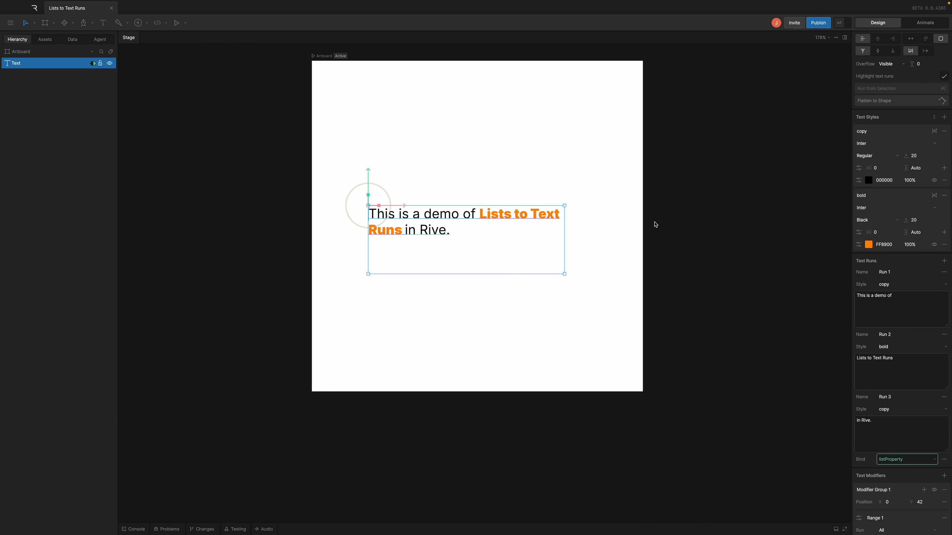
- Add a third text style named ital and give it the Bold Italic weight and the blue fill 2B69FF
{"action": "scroll", "coordinate": [869, 260], "scroll_direction": "up", "scroll_amount": 1}
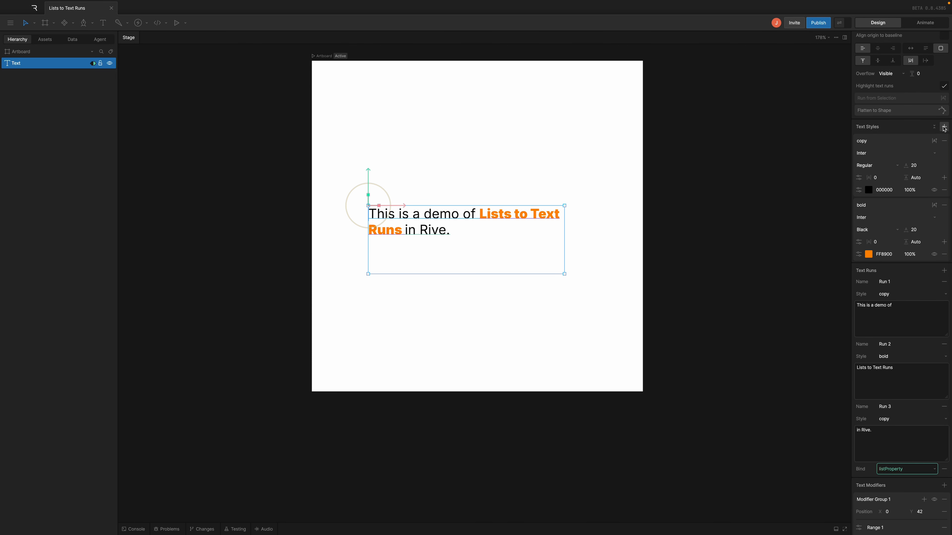
{"action": "left_click", "coordinate": [943, 127]}
{"action": "double_click", "coordinate": [879, 275]}
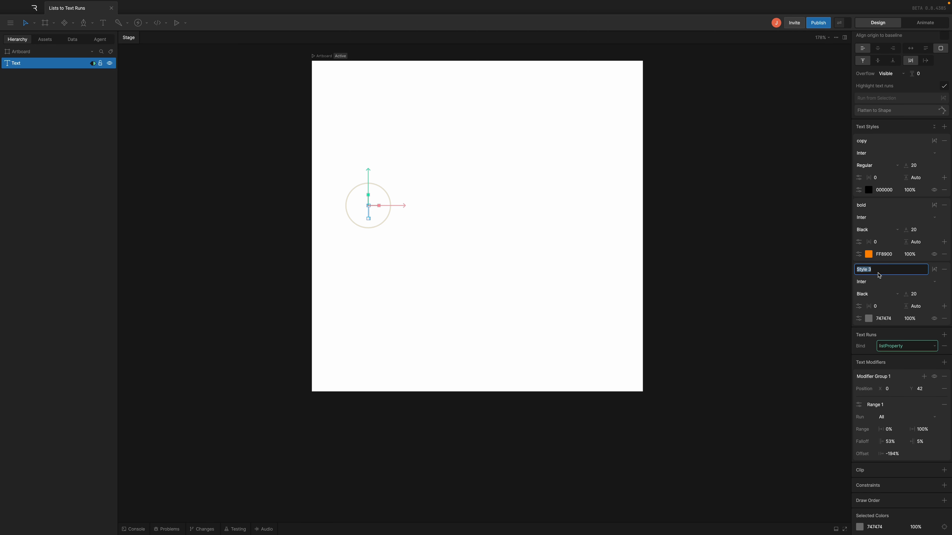
{"action": "type", "text": "ital"}
{"action": "key", "text": "Return"}
{"action": "left_click", "coordinate": [873, 297]}
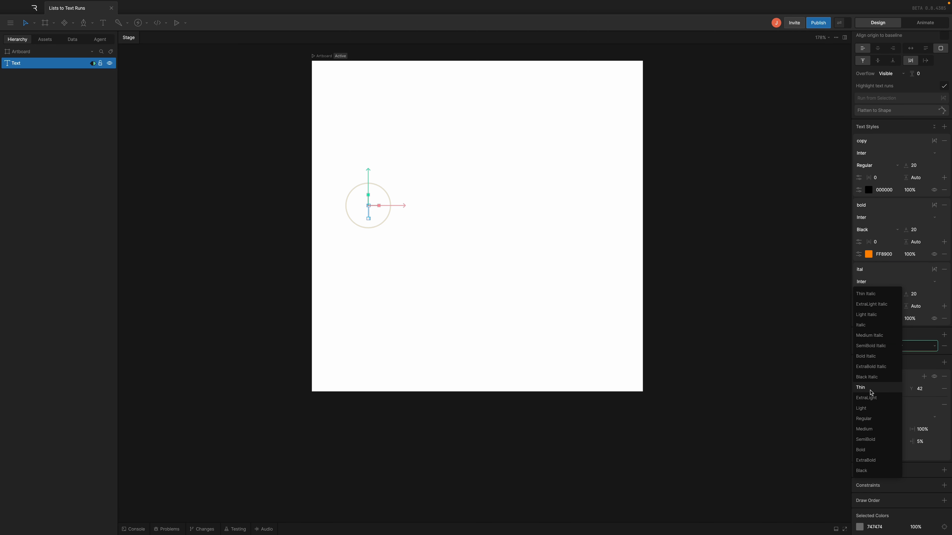
{"action": "left_click", "coordinate": [878, 357]}
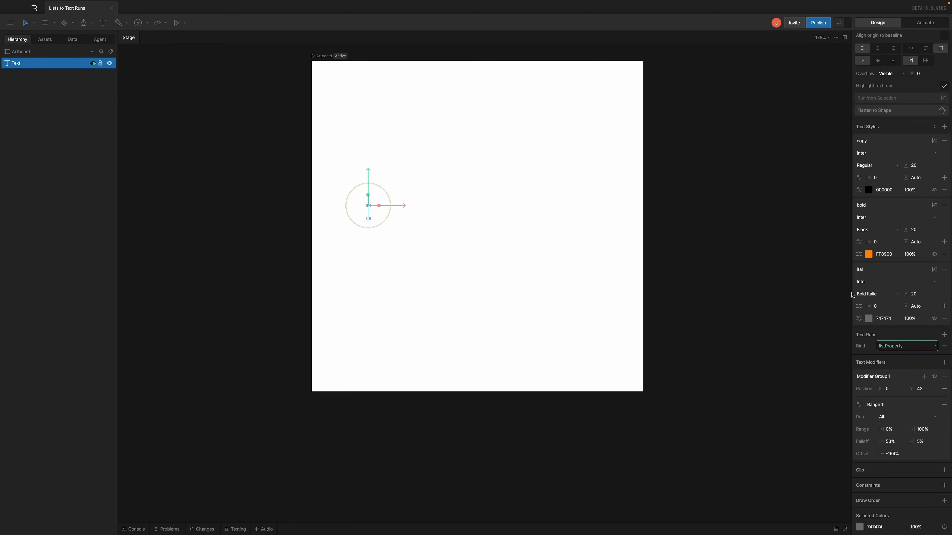
{"action": "left_click", "coordinate": [869, 319]}
{"action": "left_click", "coordinate": [822, 393]}
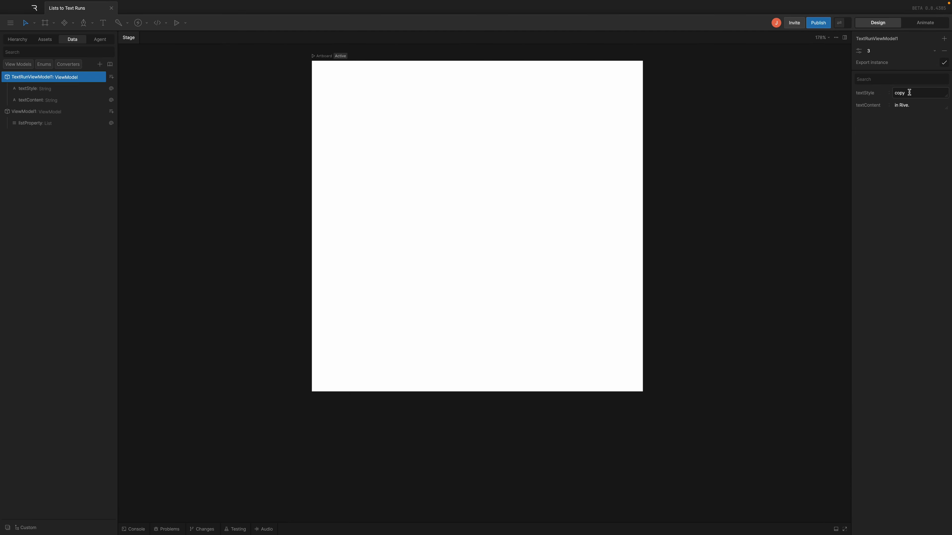
- Set the textStyle of TextRunViewModel1's instance 3 to ital and preview the bound list values
{"action": "left_click", "coordinate": [907, 93]}
{"action": "type", "text": "i"}
{"action": "type", "text": "tal"}
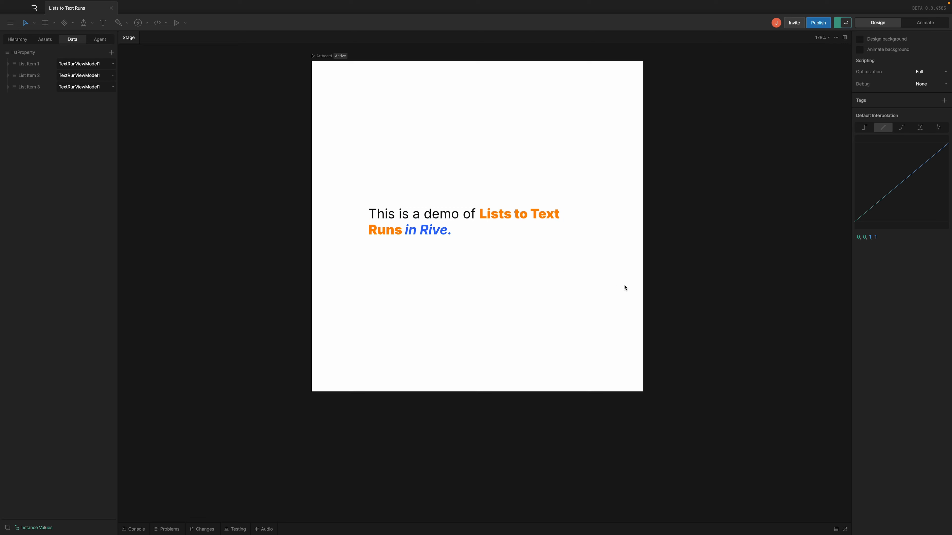
- Move the bound text object into the artboard's upper part, to about X 91.5 and Y 91.5
{"action": "left_click", "coordinate": [632, 286]}
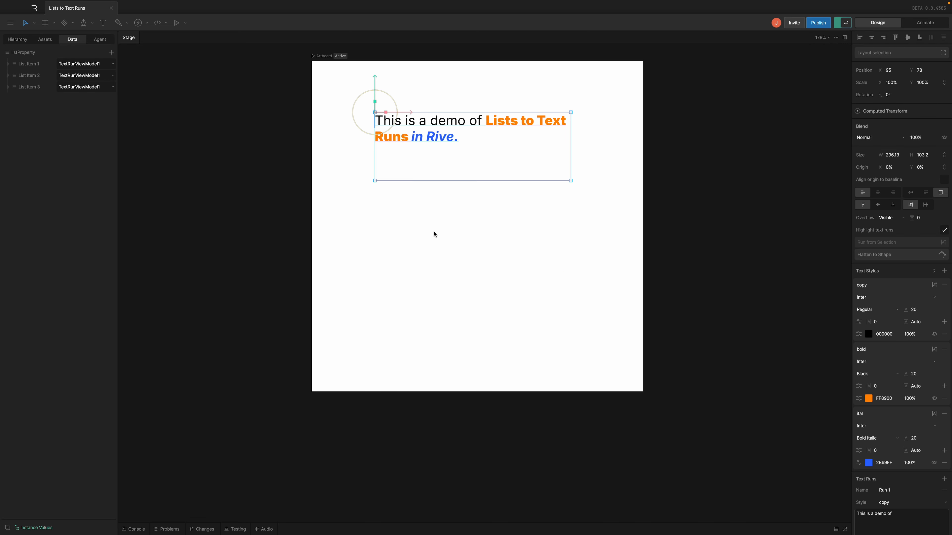
{"action": "left_click", "coordinate": [434, 232]}
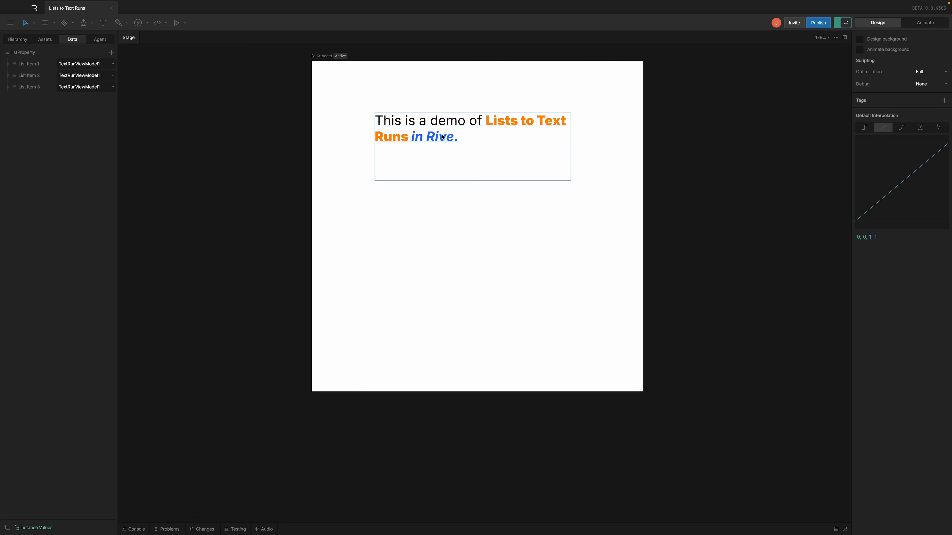
{"action": "left_click_drag", "start_coordinate": [413, 122], "coordinate": [411, 131]}
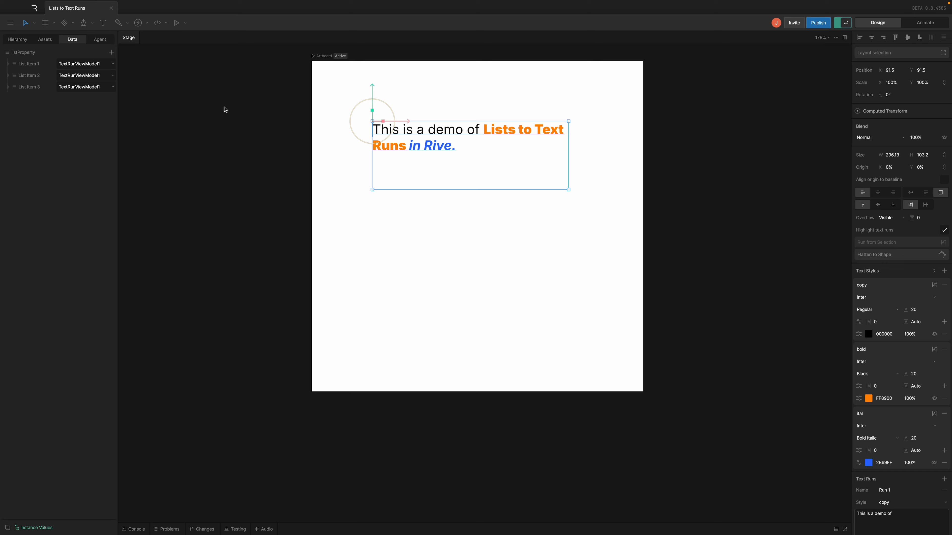
{"action": "left_click", "coordinate": [412, 290]}
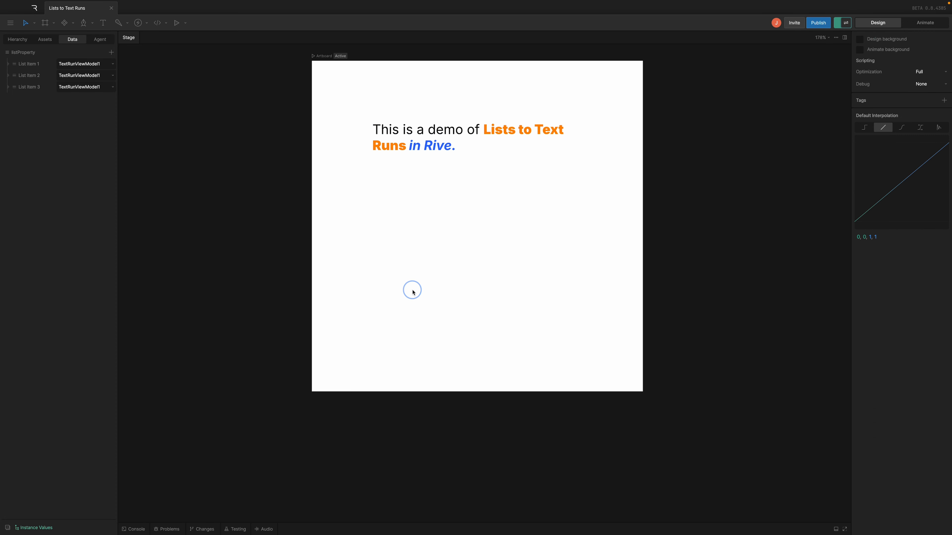
- Draw a second text object about 304 by 130 below the first and set its style's font to Playfair
{"action": "left_click_drag", "start_coordinate": [370, 242], "coordinate": [571, 328]}
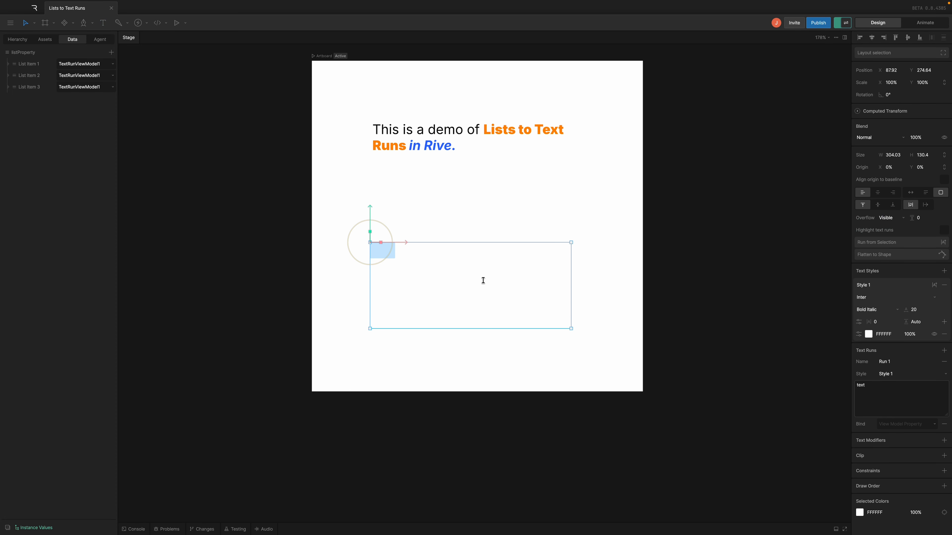
{"action": "left_click", "coordinate": [879, 297]}
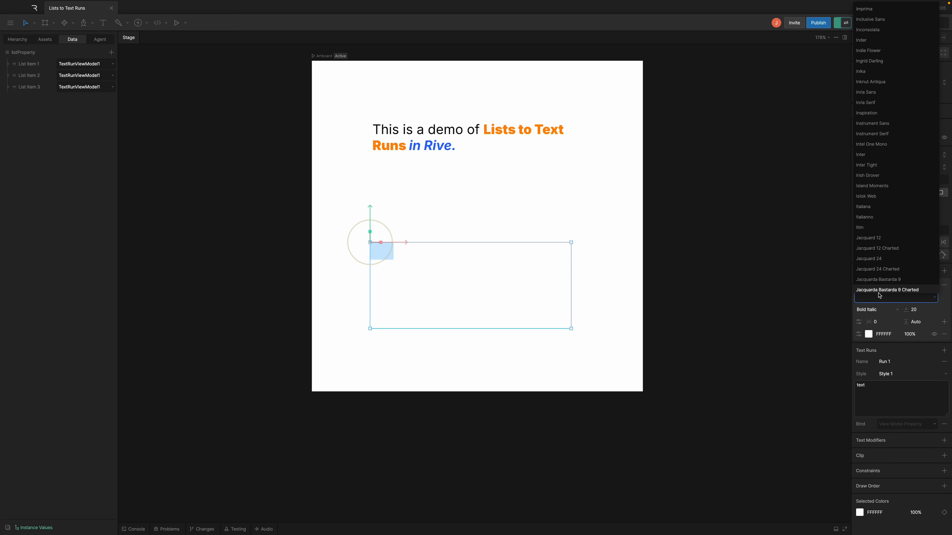
{"action": "type", "text": "play"}
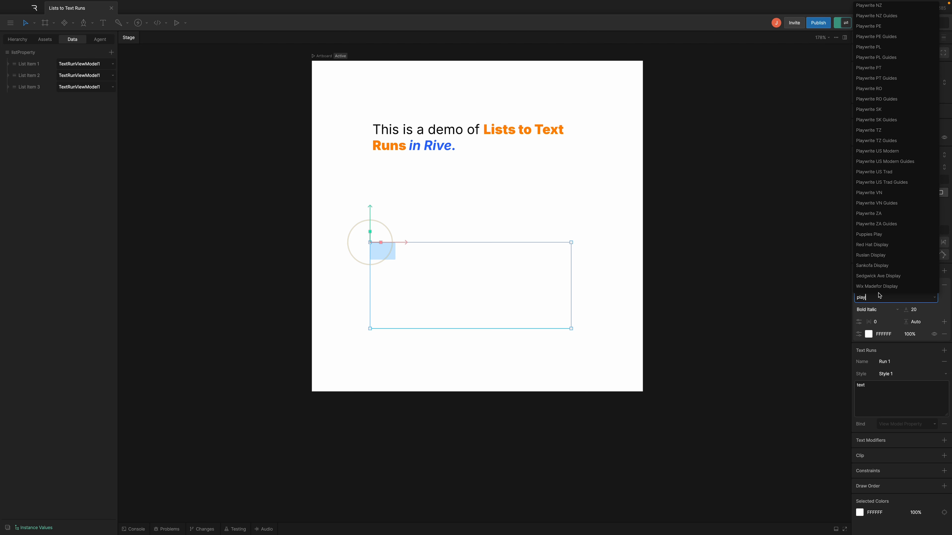
{"action": "type", "text": "f"}
{"action": "left_click", "coordinate": [874, 266]}
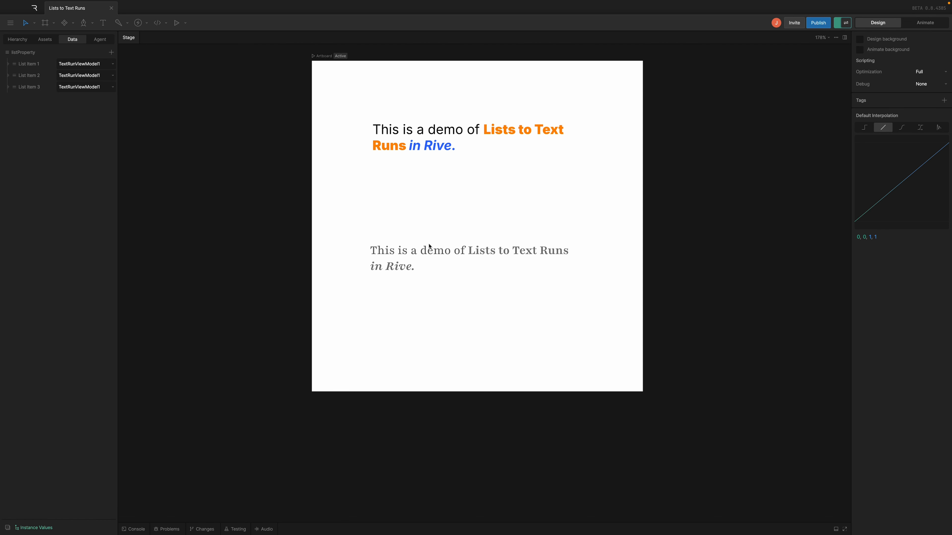
{"action": "left_click", "coordinate": [433, 258]}
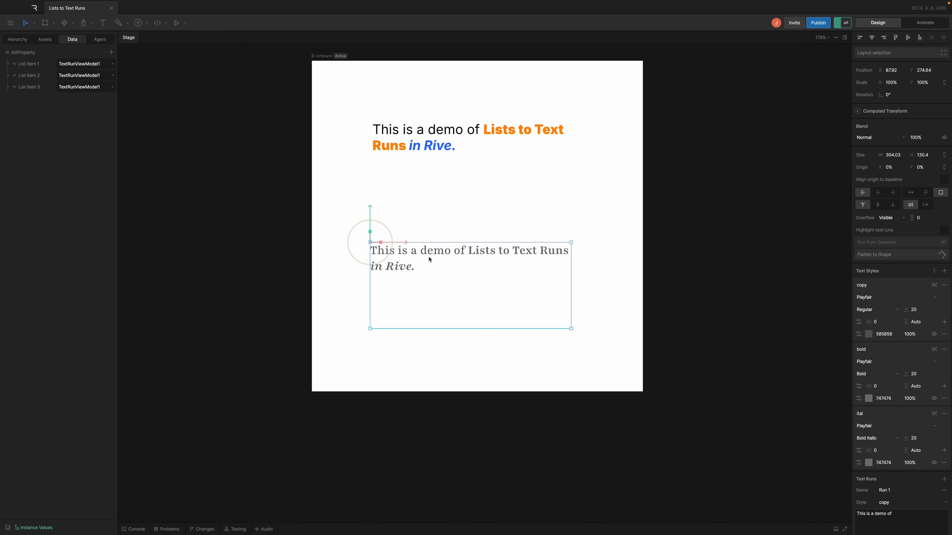
{"action": "left_click", "coordinate": [487, 138]}
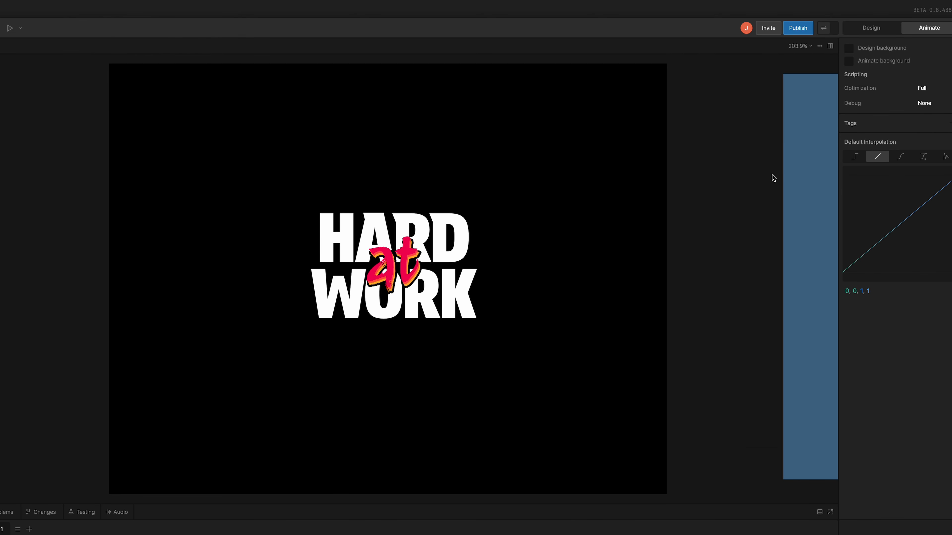
- Switch the HardAtWork artboard's view model instance to Let's Do this and deselect the artboard
{"action": "left_click", "coordinate": [893, 77]}
{"action": "left_click", "coordinate": [895, 95]}
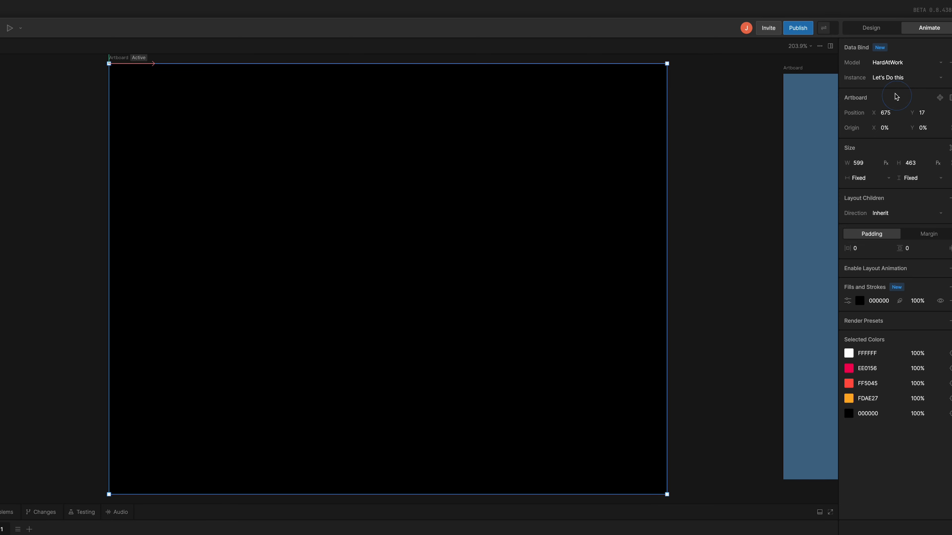
{"action": "left_click", "coordinate": [734, 157]}
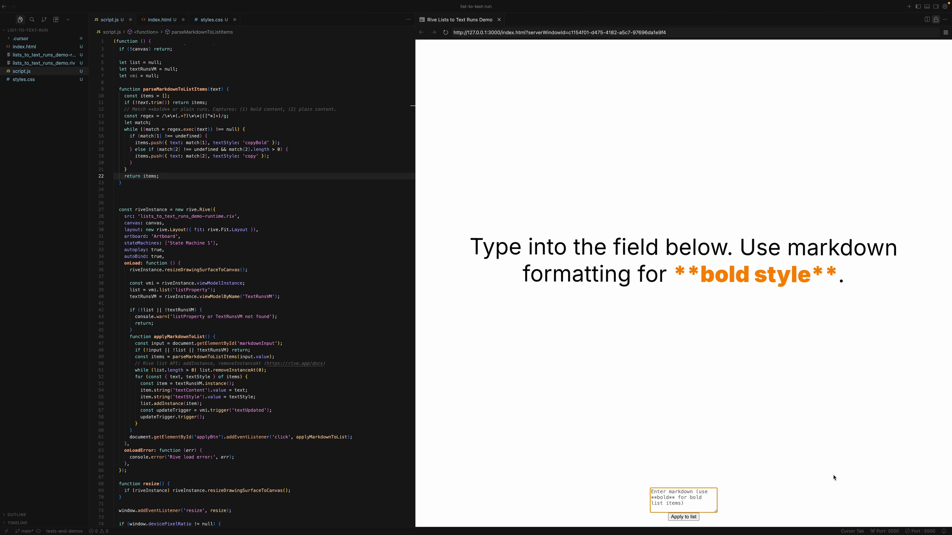
- In the Lists to Text Runs web demo, enter the markdown "This is **bold** text." and apply it to the list
{"action": "type", "text": "This is **bold** text."}
{"action": "left_click", "coordinate": [682, 517]}
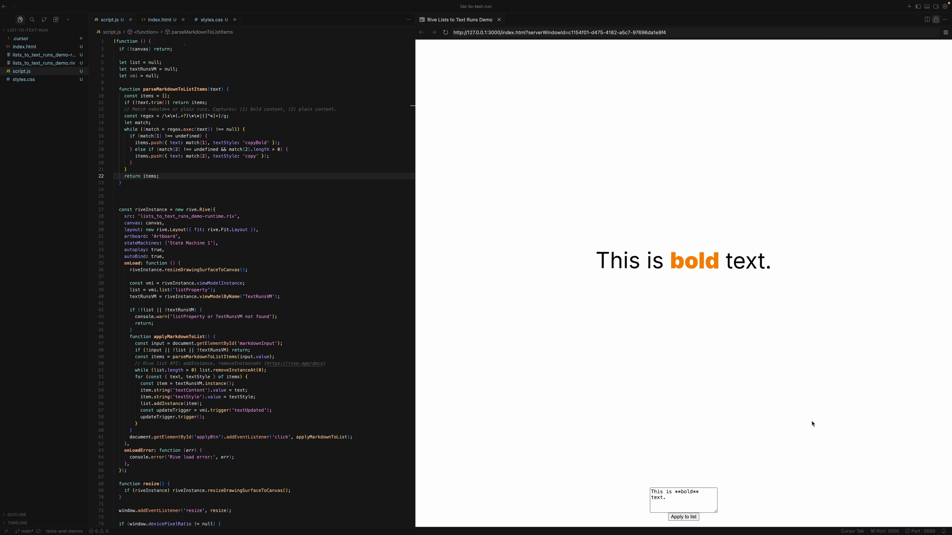